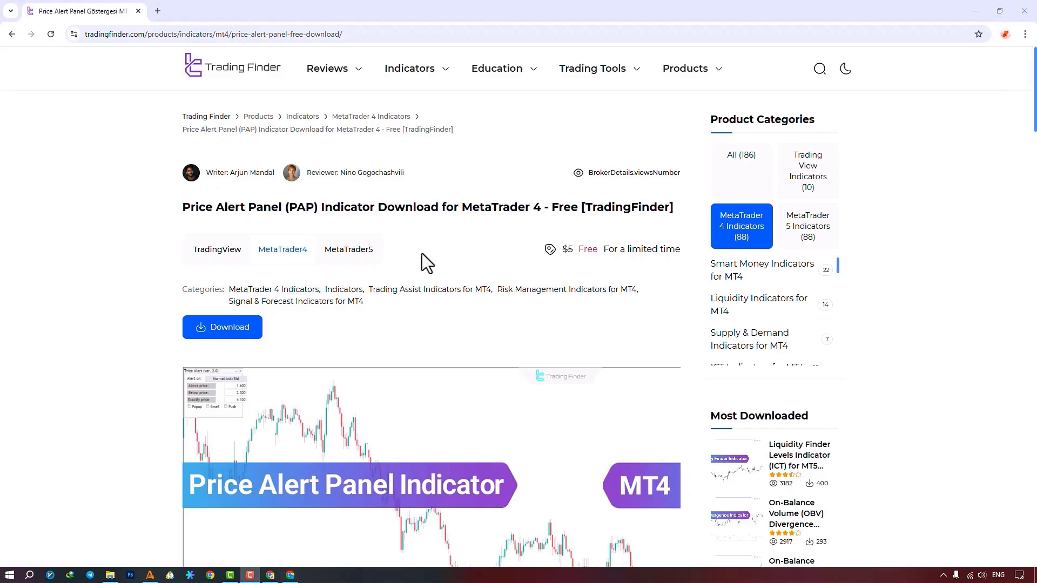
# Scroll through the Price Alert Panel product page to review its alert settings
pyautogui.scroll(-5, 422, 253)
pyautogui.scroll(-5, 422, 253)
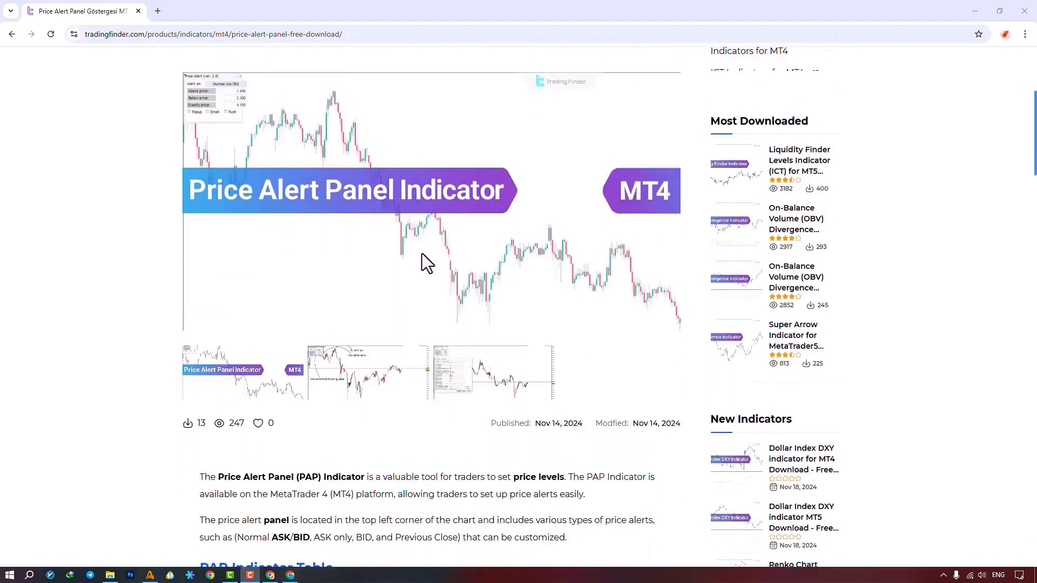
pyautogui.scroll(-6, 421, 261)
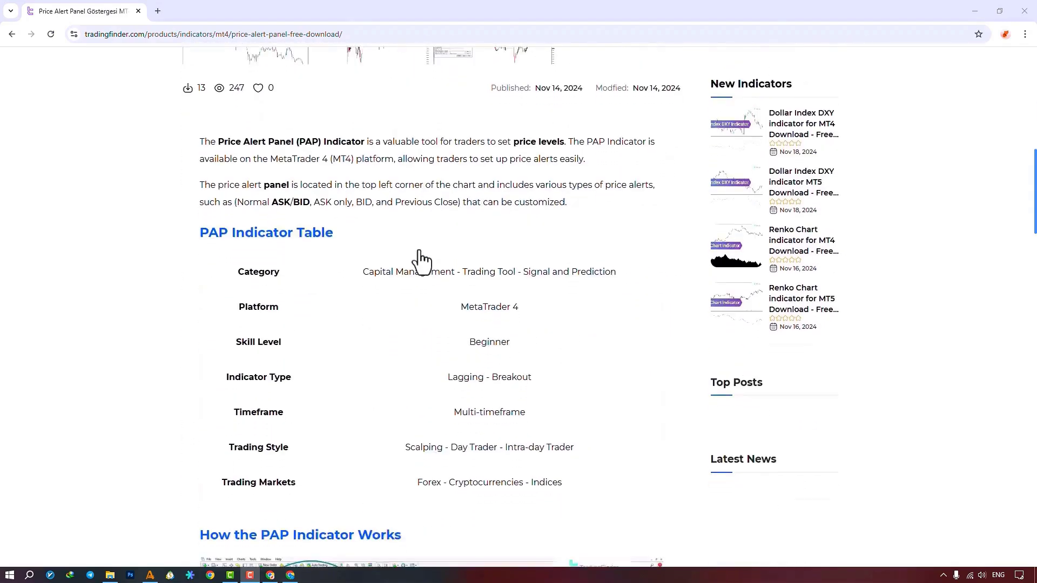
pyautogui.scroll(-6, 420, 261)
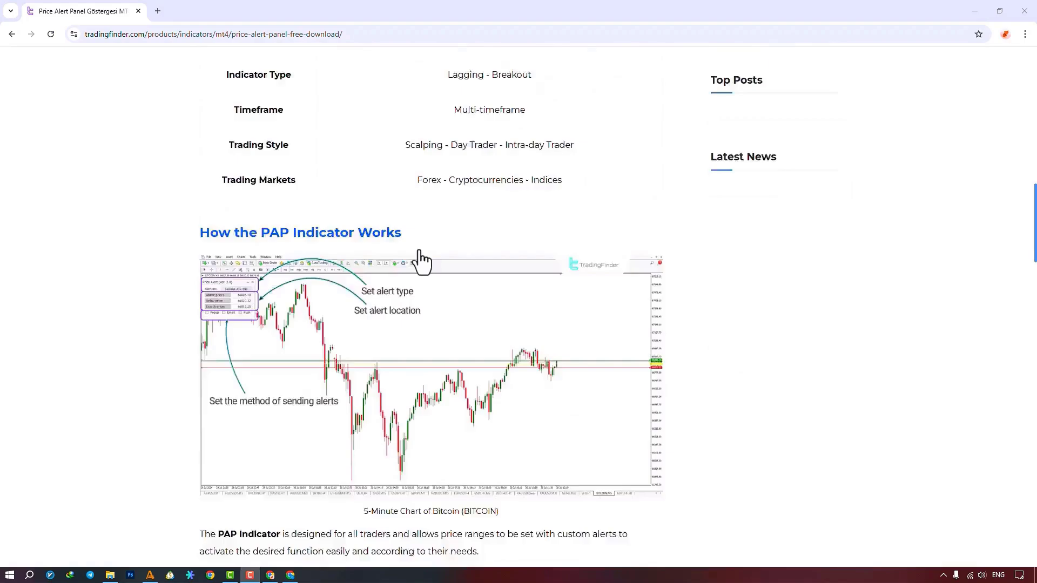
pyautogui.scroll(-2, 421, 260)
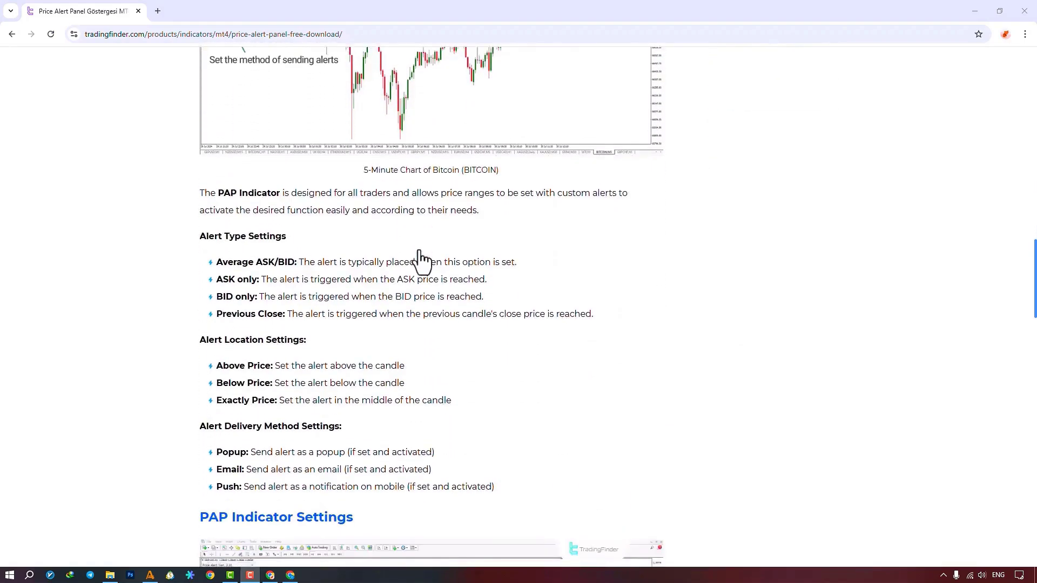
pyautogui.scroll(6, 420, 260)
pyautogui.scroll(9, 415, 236)
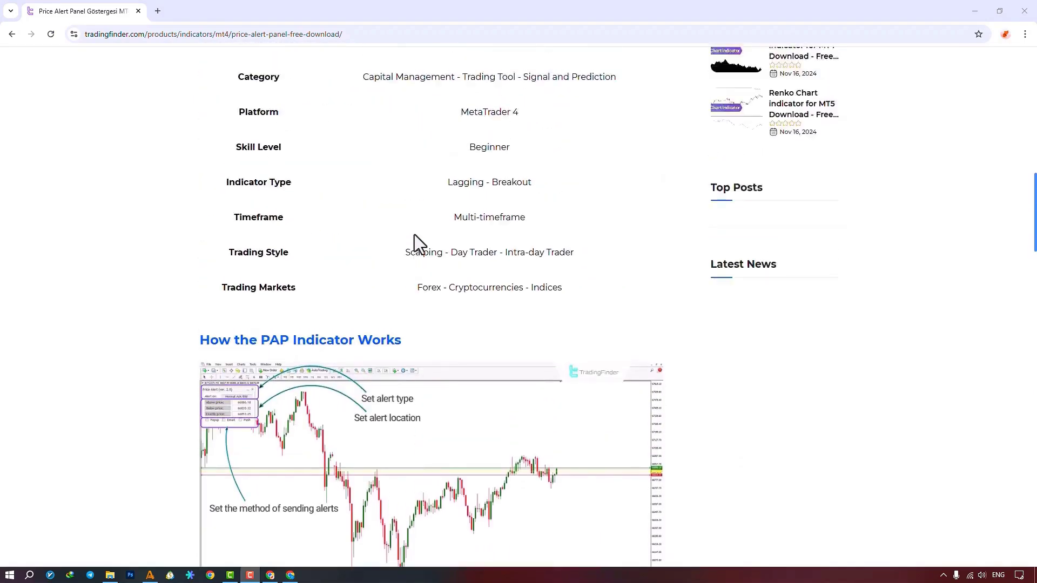
pyautogui.scroll(9, 413, 234)
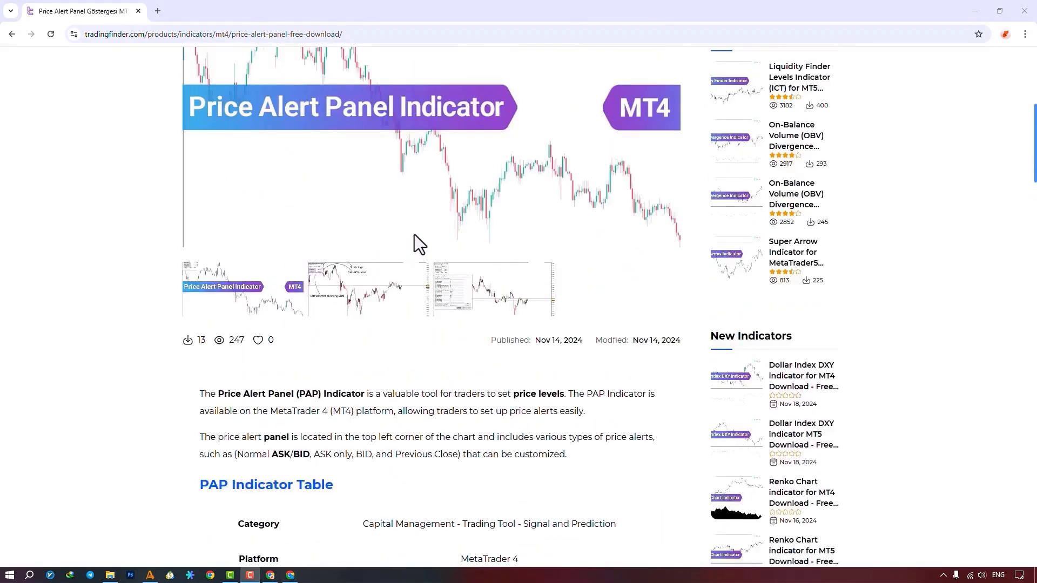
# Back in MetaTrader 4, check the Common tab and add PriceAlert Panel MT4 to the chart
pyautogui.hotkey('alt', 'Tab')
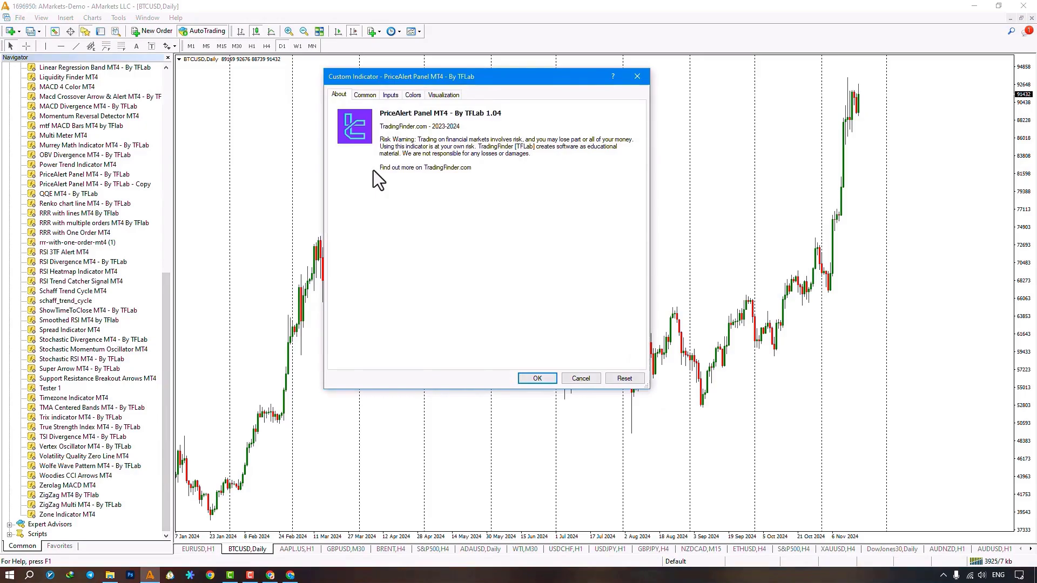
pyautogui.click(365, 95)
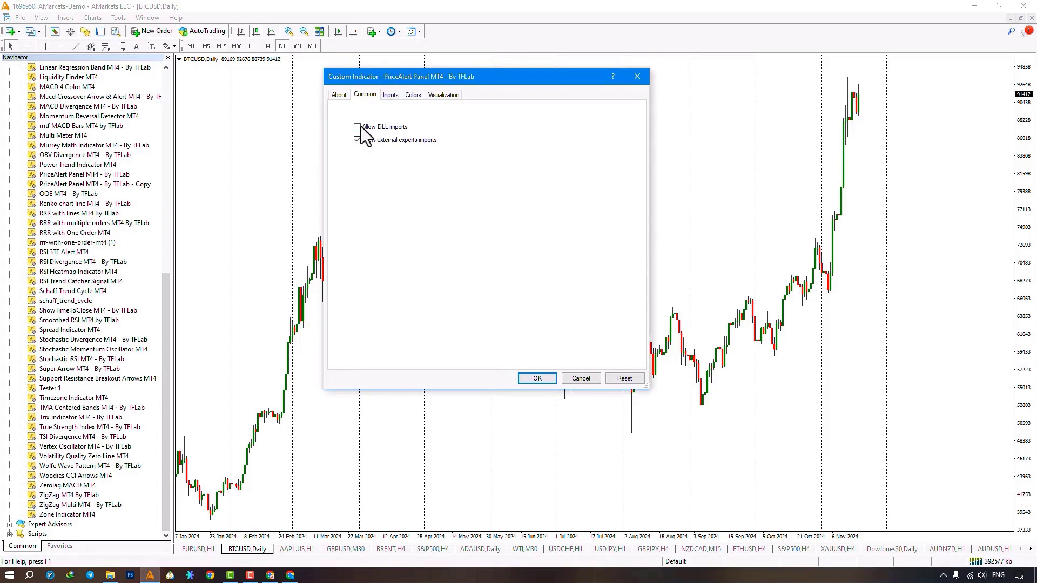
pyautogui.click(548, 376)
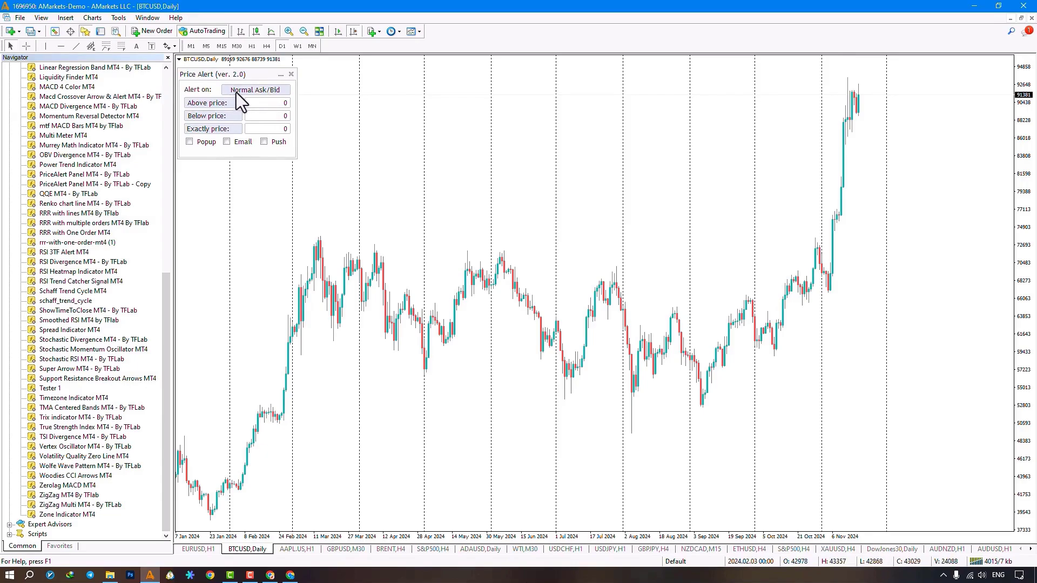
pyautogui.click(279, 91)
pyautogui.click(269, 92)
pyautogui.click(254, 90)
# Place above, below (88739) and exact (90708) price alerts from the panel
pyautogui.click(234, 103)
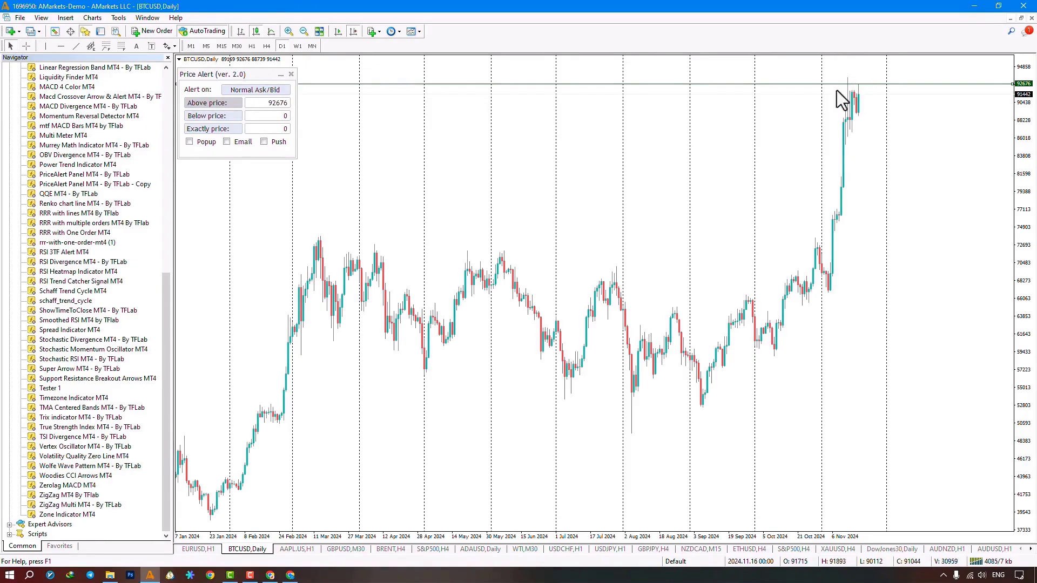
pyautogui.click(223, 114)
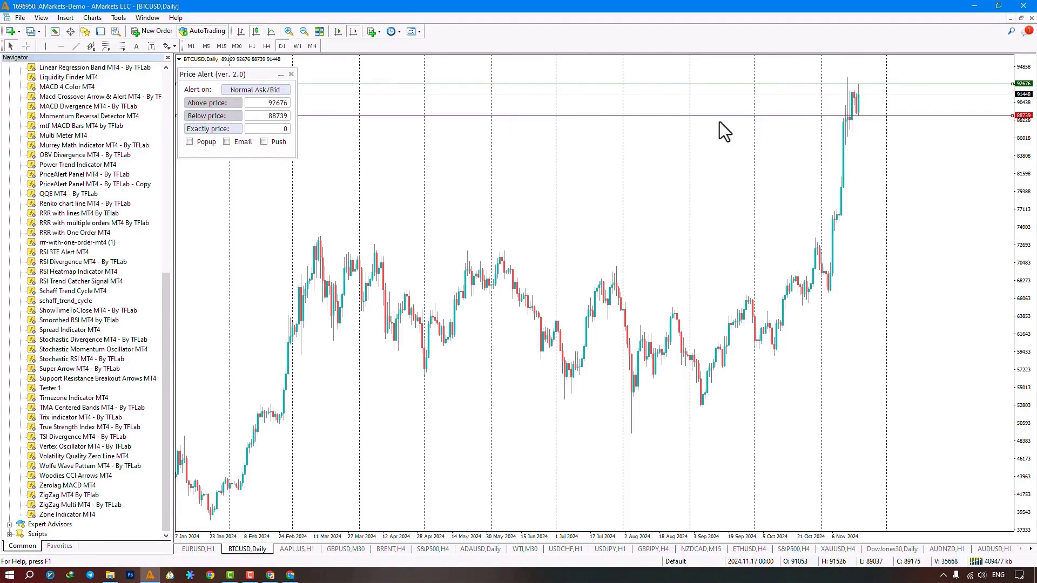
pyautogui.click(235, 129)
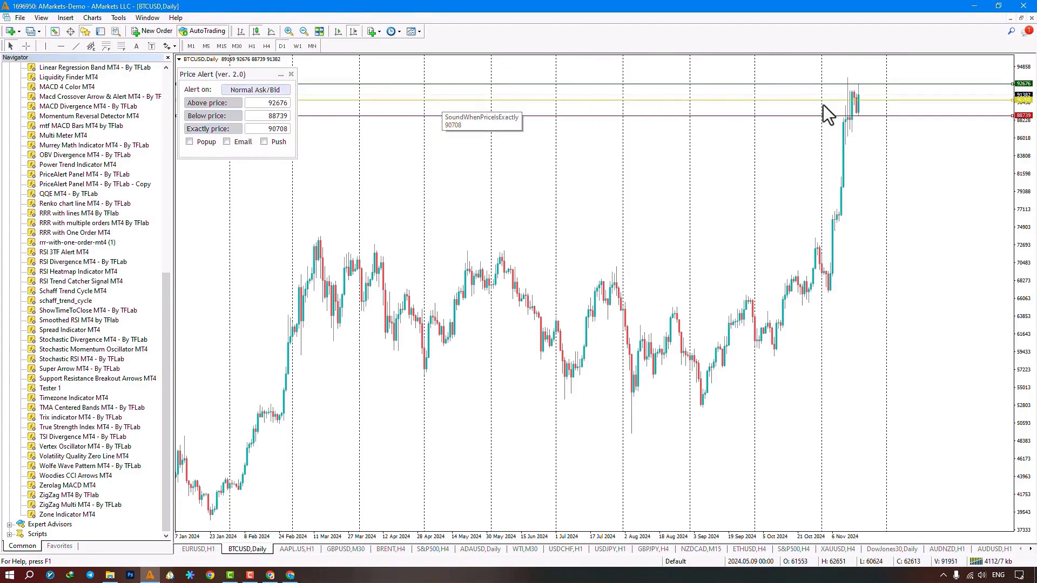
# Change the above price to 70000, then drag its green line up to 79142
pyautogui.click(267, 103)
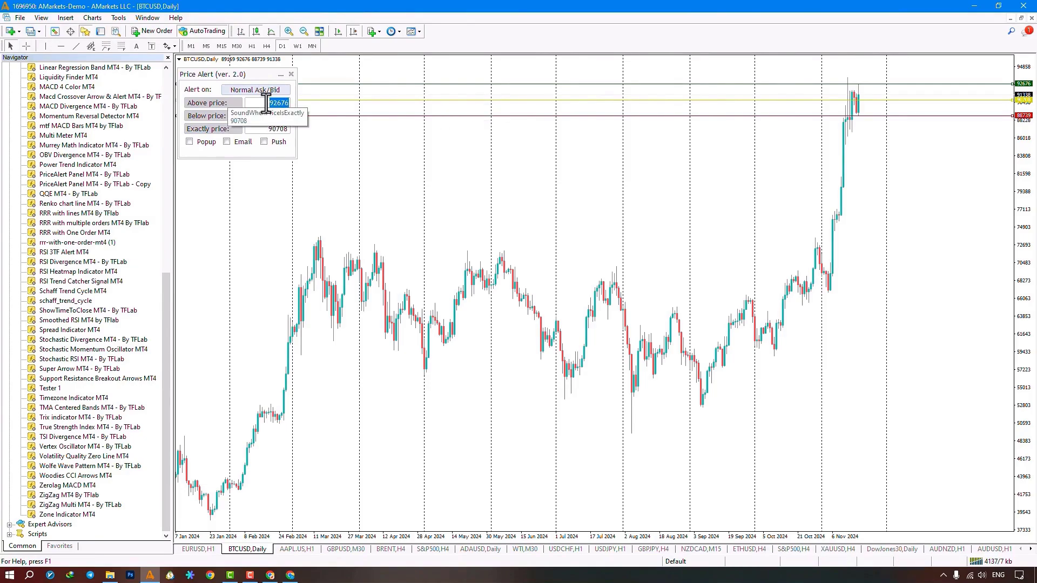
pyautogui.write('70000')
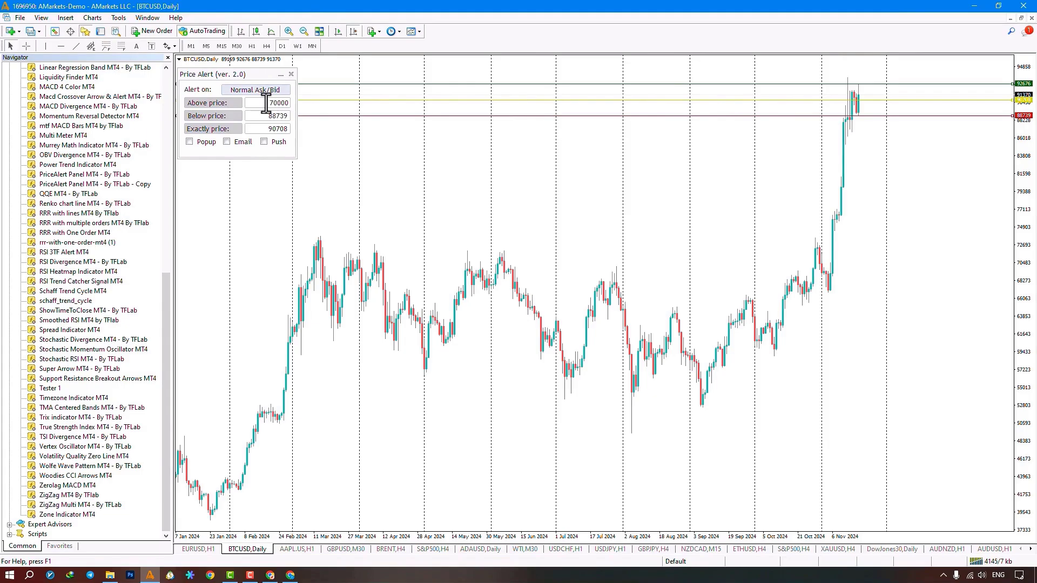
pyautogui.press('Return')
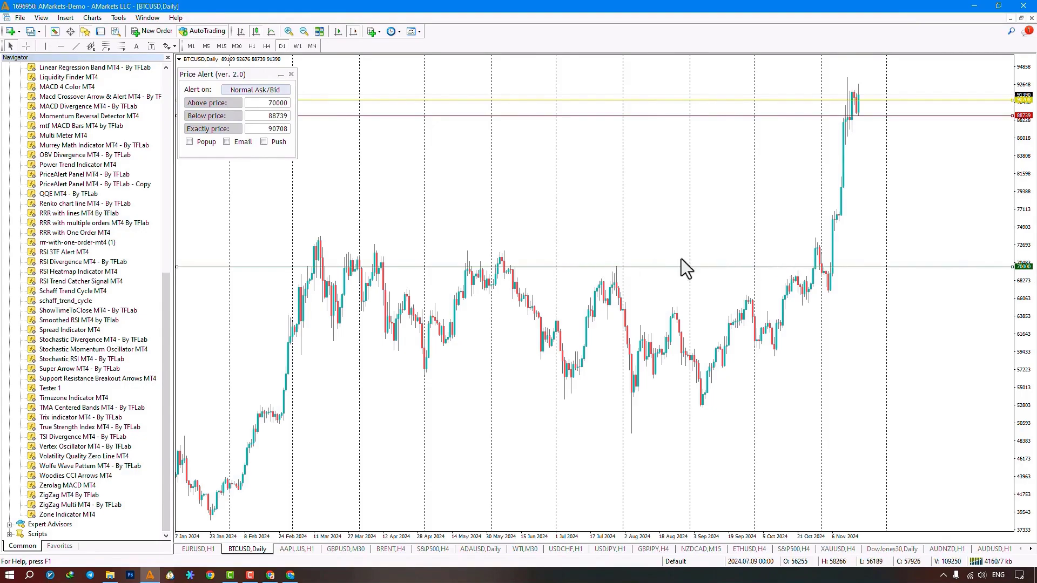
pyautogui.moveTo(198, 269); pyautogui.dragTo(853, 194)
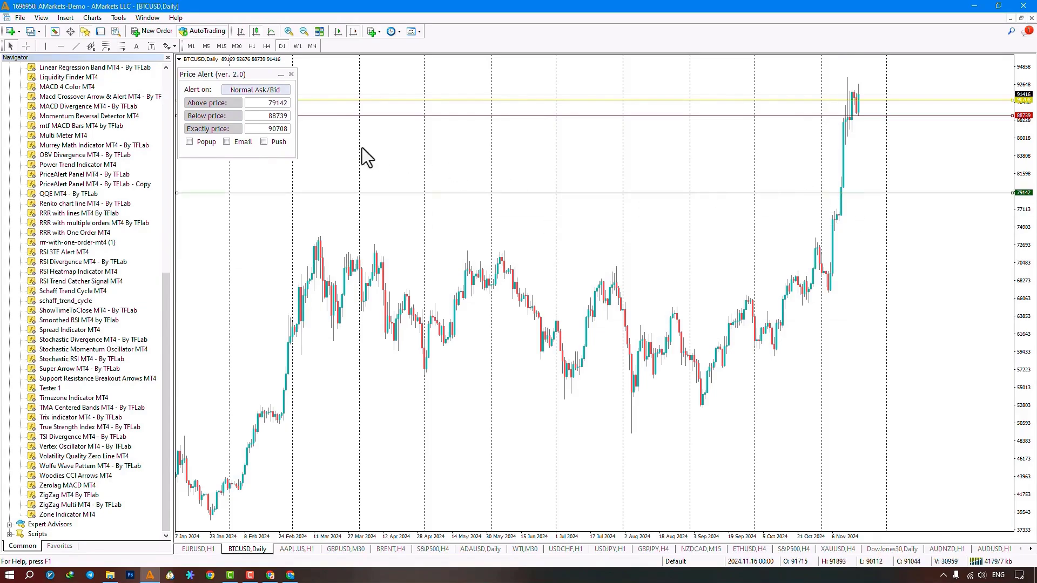
pyautogui.scroll(-1, 330, 149)
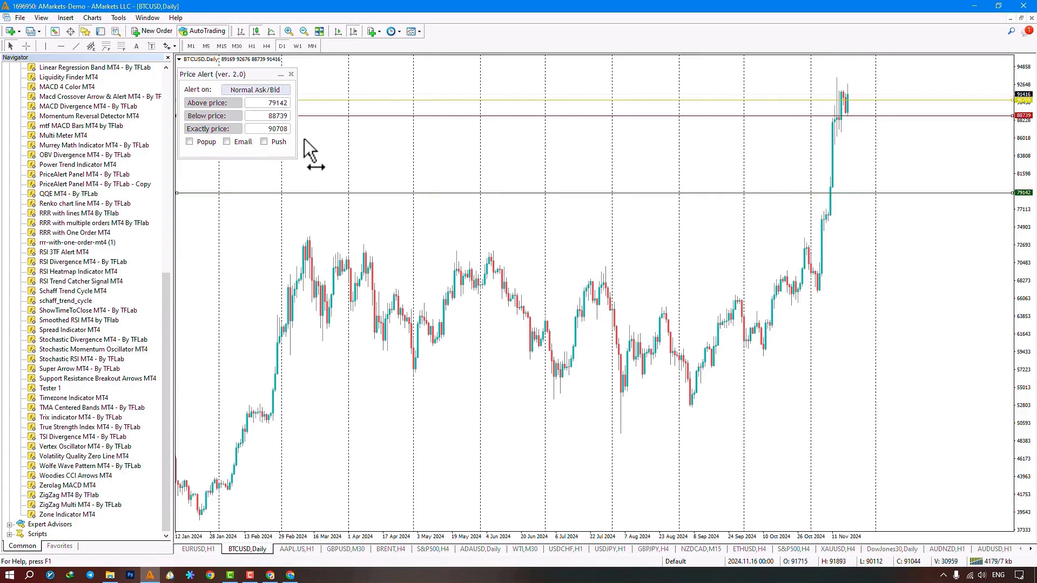
pyautogui.click(190, 139)
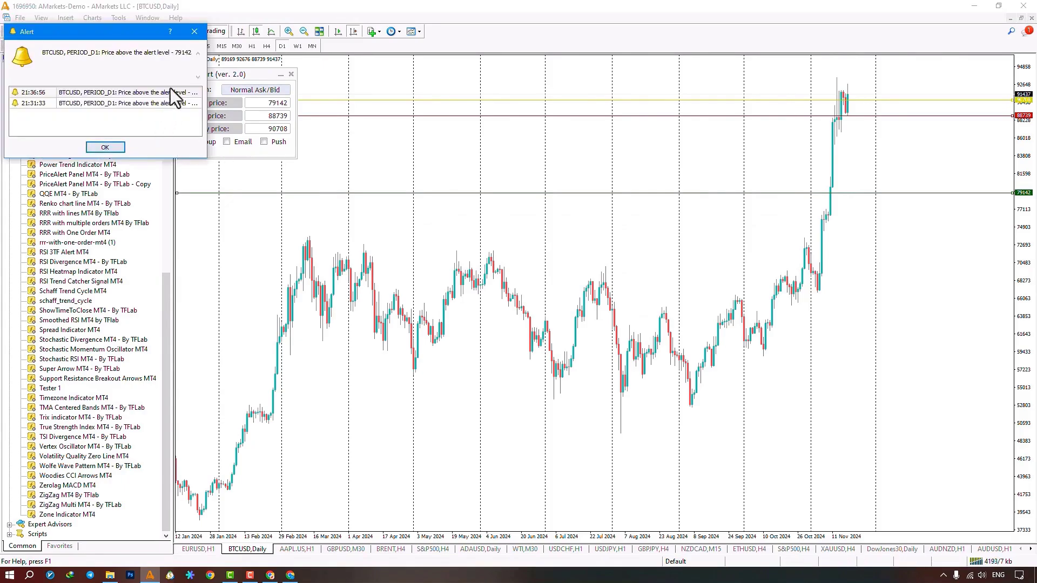
pyautogui.click(105, 146)
pyautogui.click(229, 142)
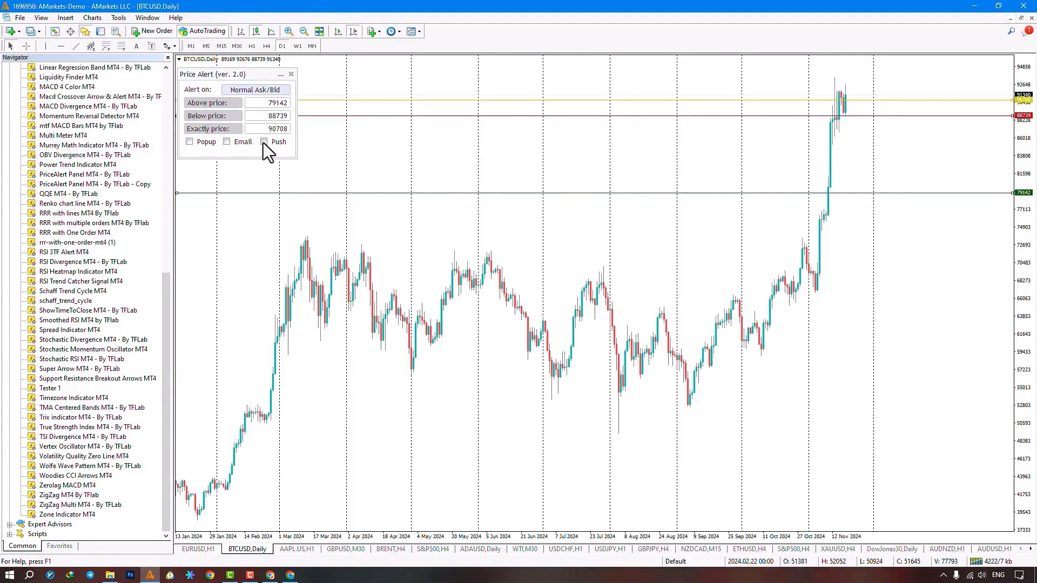
# Reopen PriceAlert Panel MT4 via the Indicators List and inspect its above, below and exact inputs
pyautogui.rightClick(432, 160)
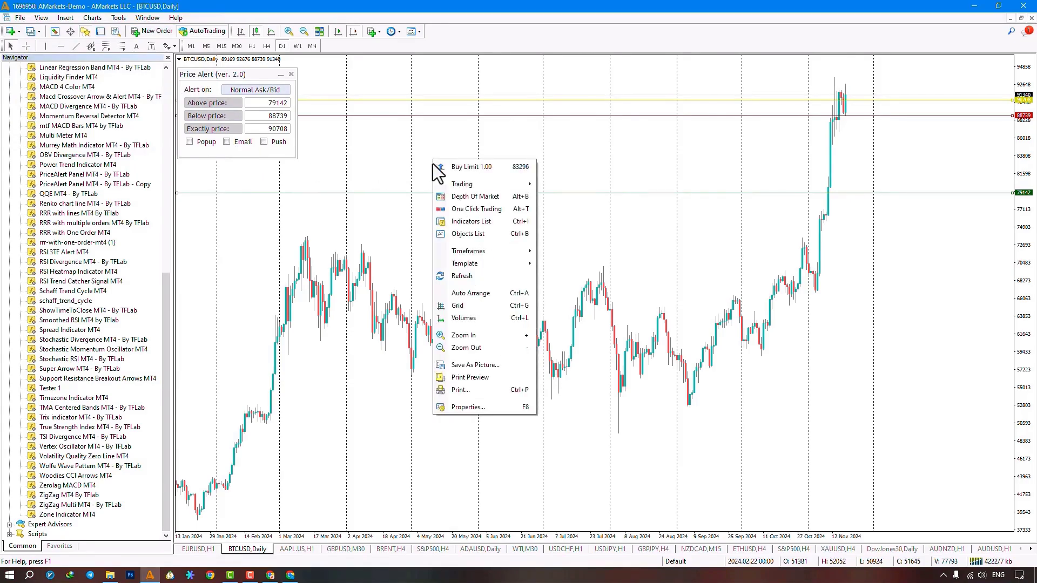
pyautogui.click(459, 220)
pyautogui.doubleClick(300, 158)
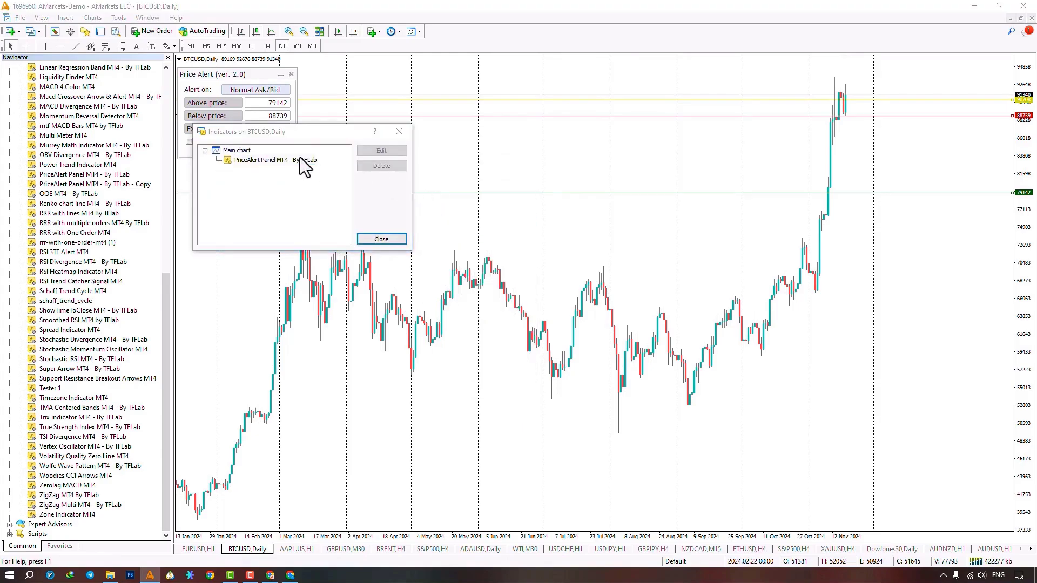
pyautogui.click(389, 95)
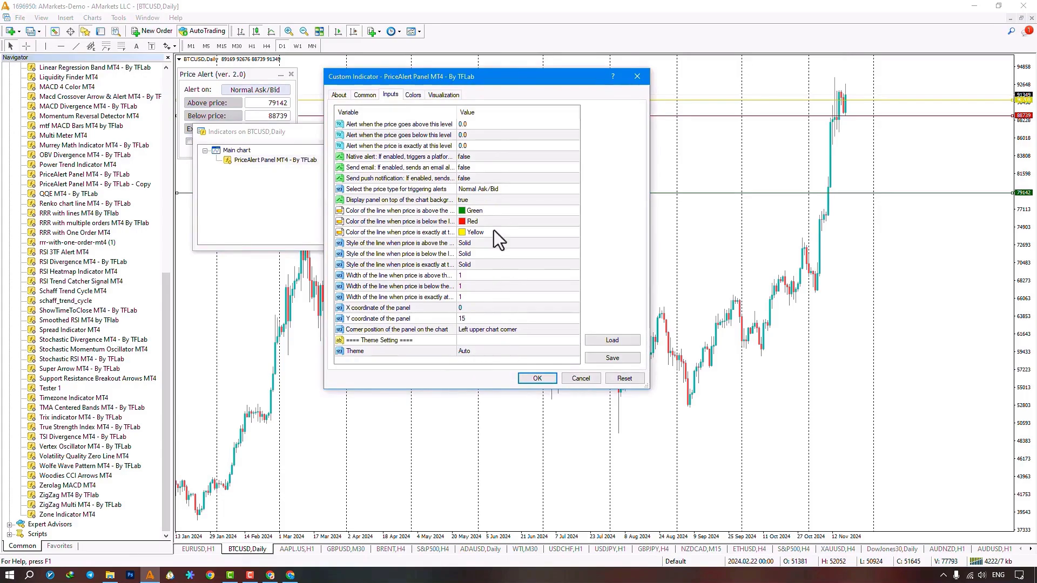
pyautogui.click(482, 124)
pyautogui.click(484, 134)
pyautogui.click(481, 145)
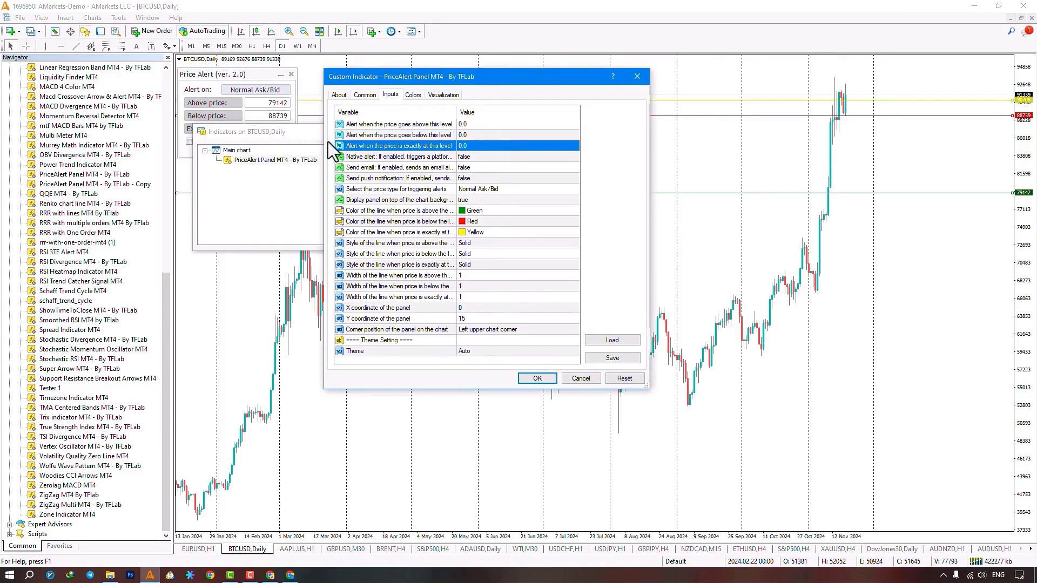
# Look over the alert level, native alert, email and push notification inputs
pyautogui.click(474, 128)
pyautogui.click(476, 136)
pyautogui.click(486, 148)
pyautogui.click(478, 157)
pyautogui.click(478, 168)
pyautogui.click(481, 177)
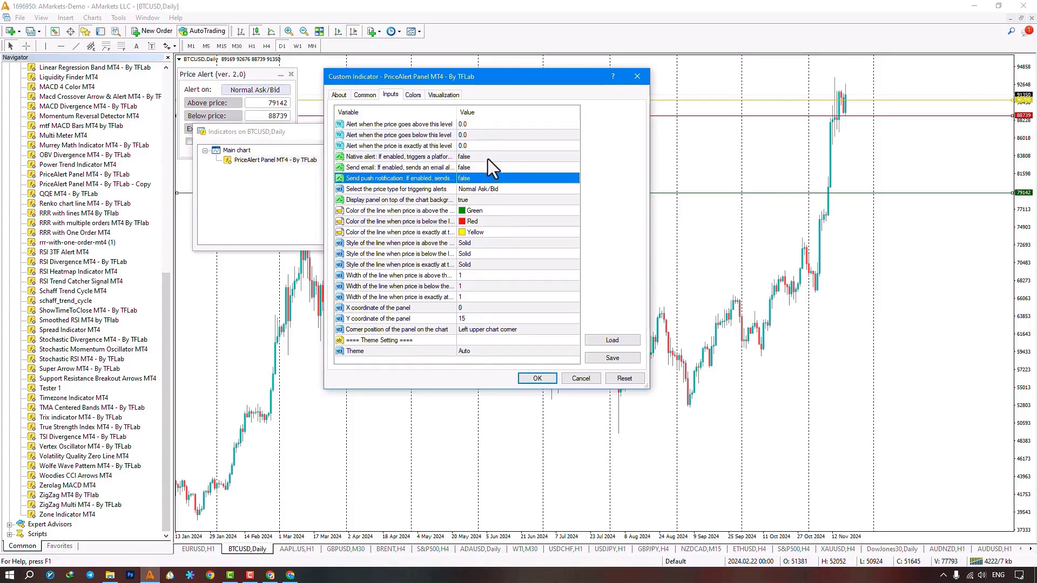
# Set Native alert, Send email and Send push notification all to true
pyautogui.click(486, 158)
pyautogui.click(479, 156)
pyautogui.click(479, 156)
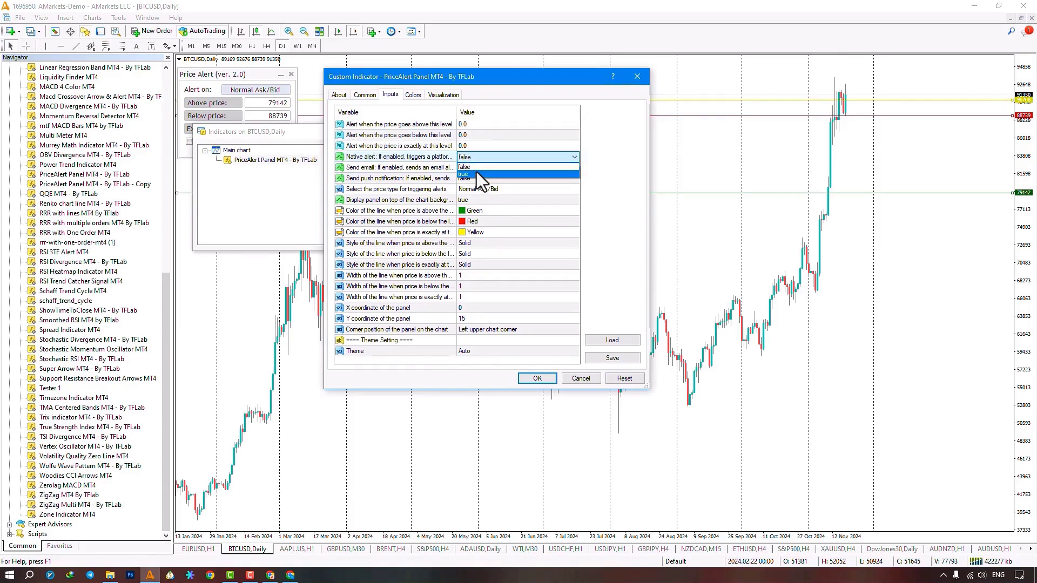
pyautogui.click(477, 168)
pyautogui.click(478, 168)
pyautogui.click(479, 168)
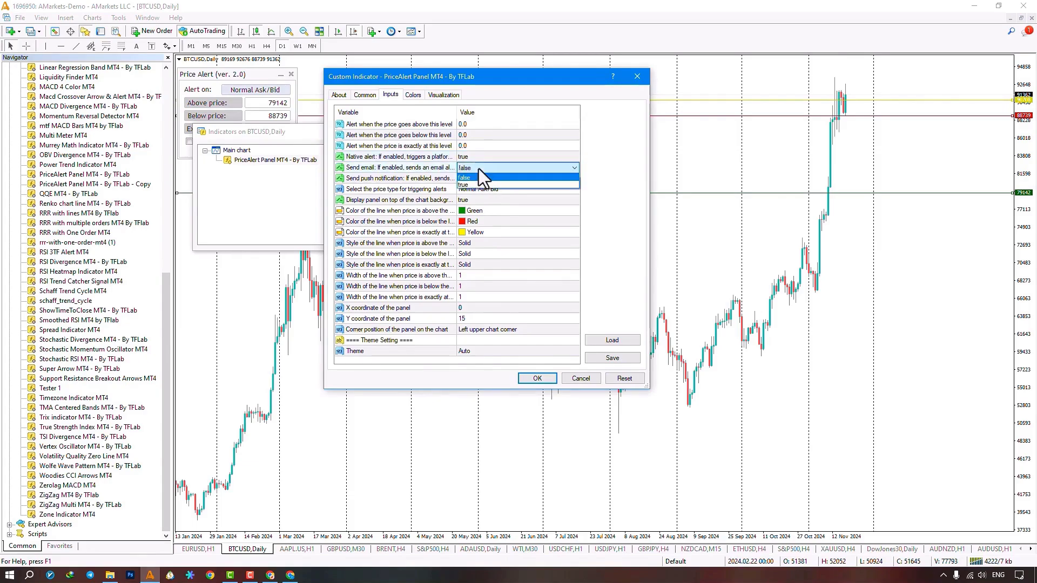
pyautogui.click(479, 184)
pyautogui.click(477, 178)
pyautogui.click(477, 177)
pyautogui.click(476, 177)
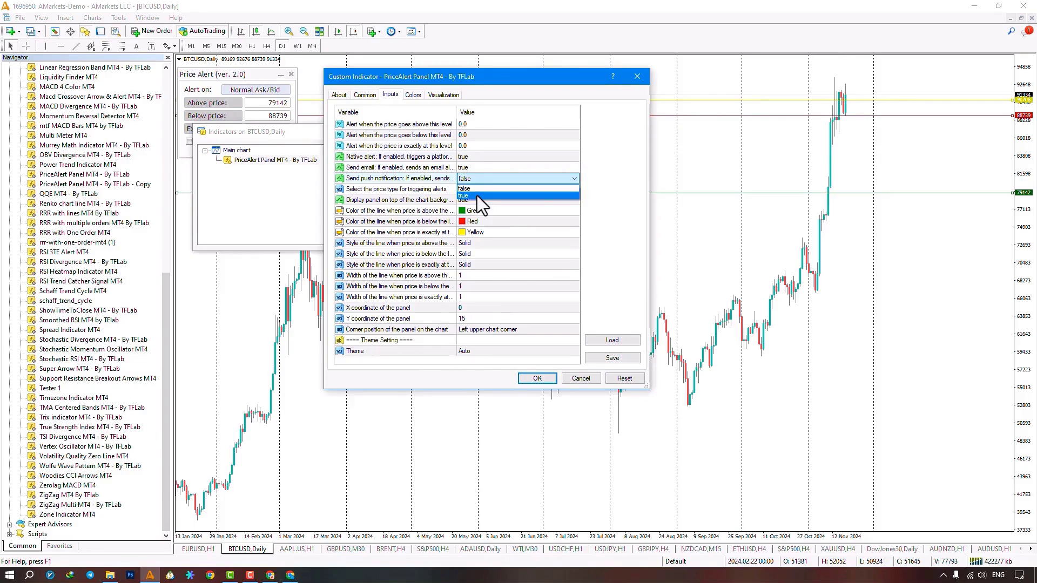
pyautogui.click(484, 189)
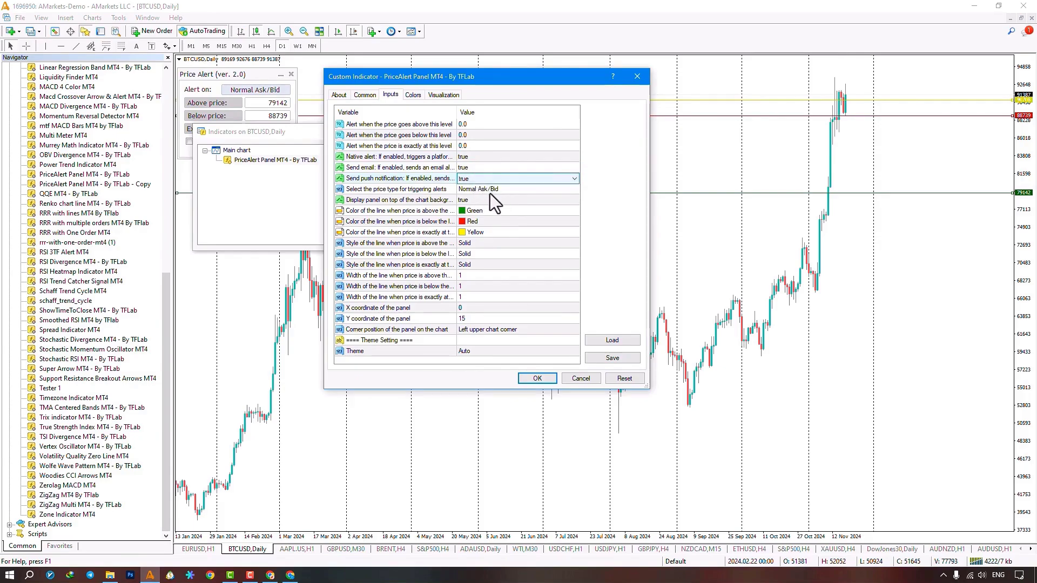
pyautogui.click(511, 191)
pyautogui.click(511, 191)
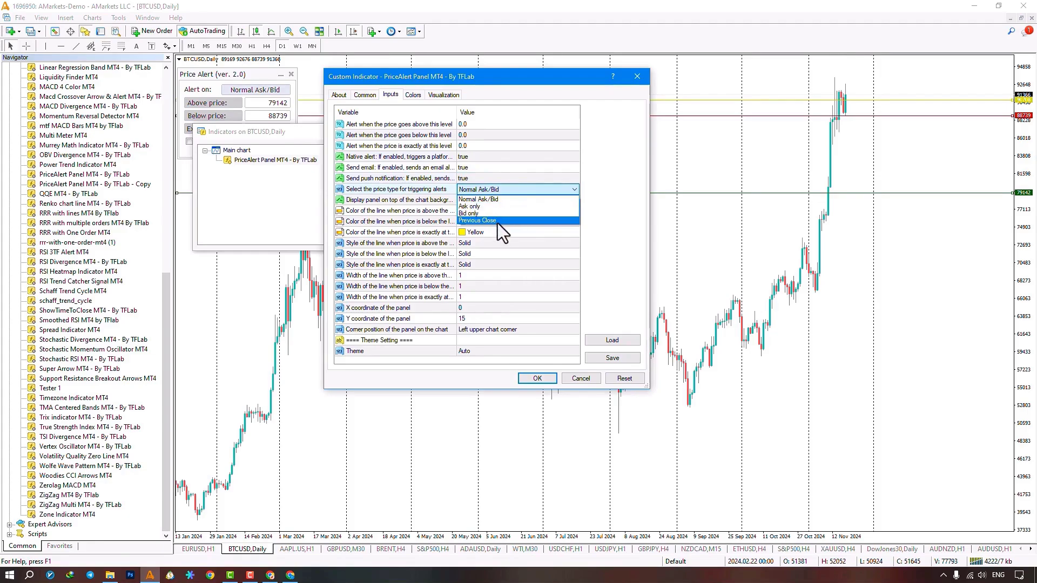
# Keep Normal Ask/Bid and set 'Display panel on top of the chart background' to false
pyautogui.press('Escape')
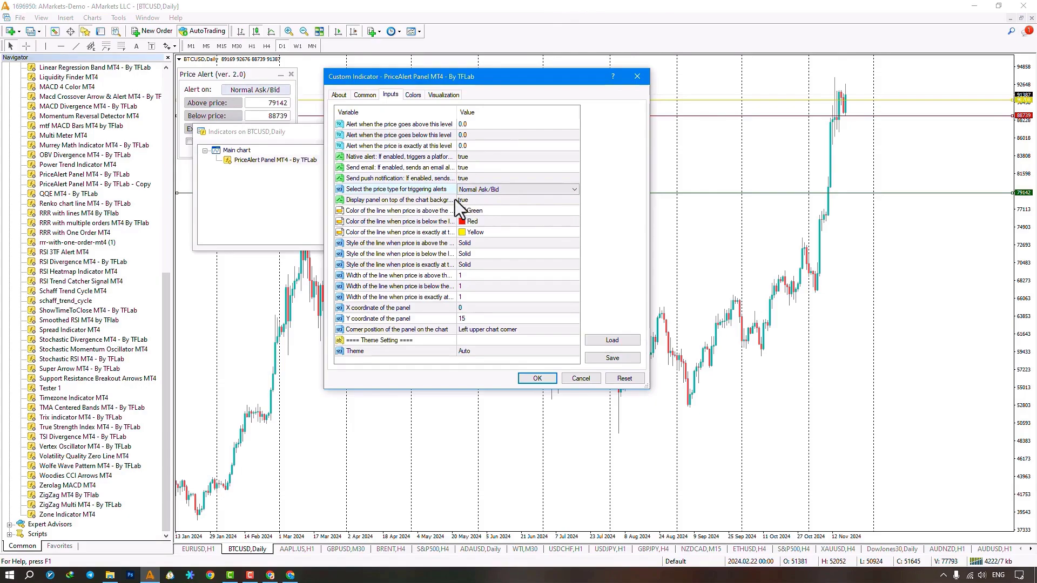
pyautogui.click(471, 199)
pyautogui.click(471, 199)
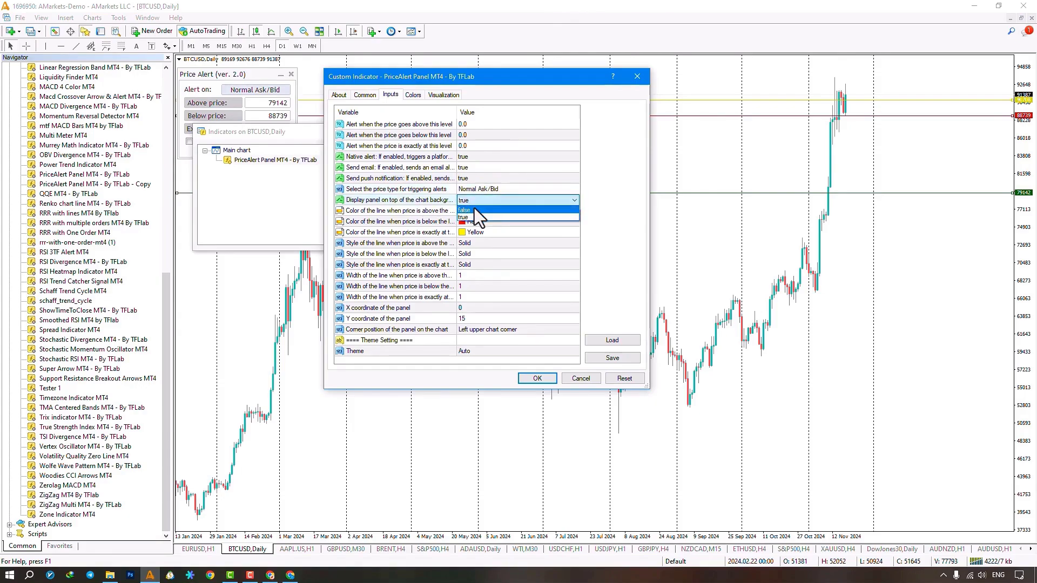
pyautogui.click(474, 210)
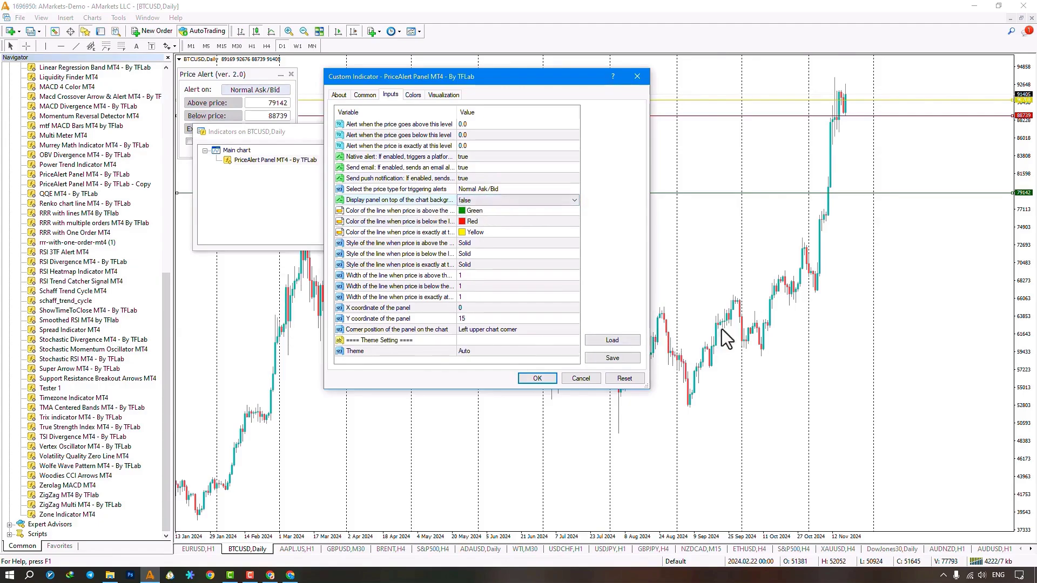
pyautogui.click(475, 212)
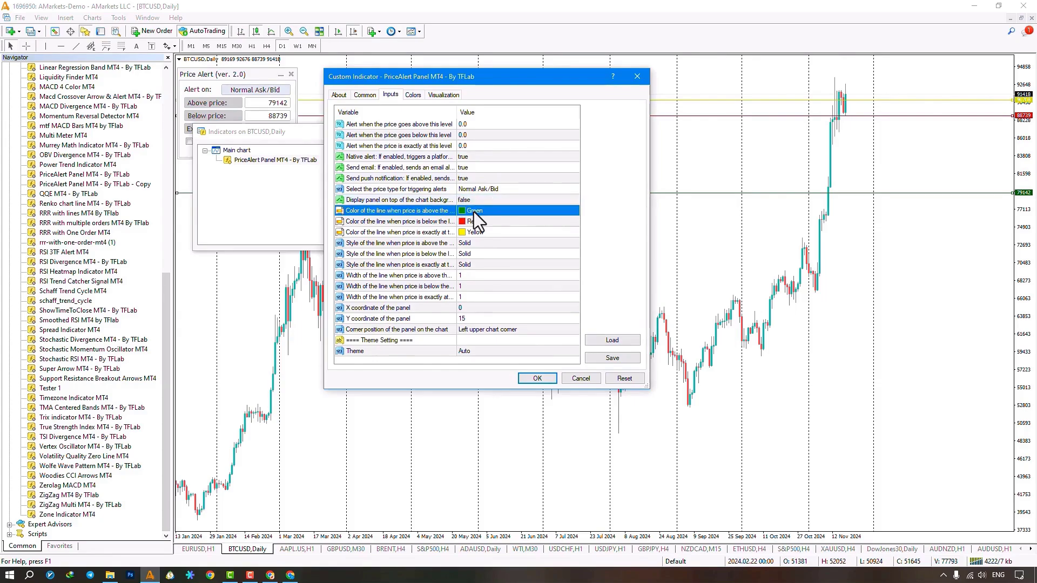
pyautogui.click(467, 222)
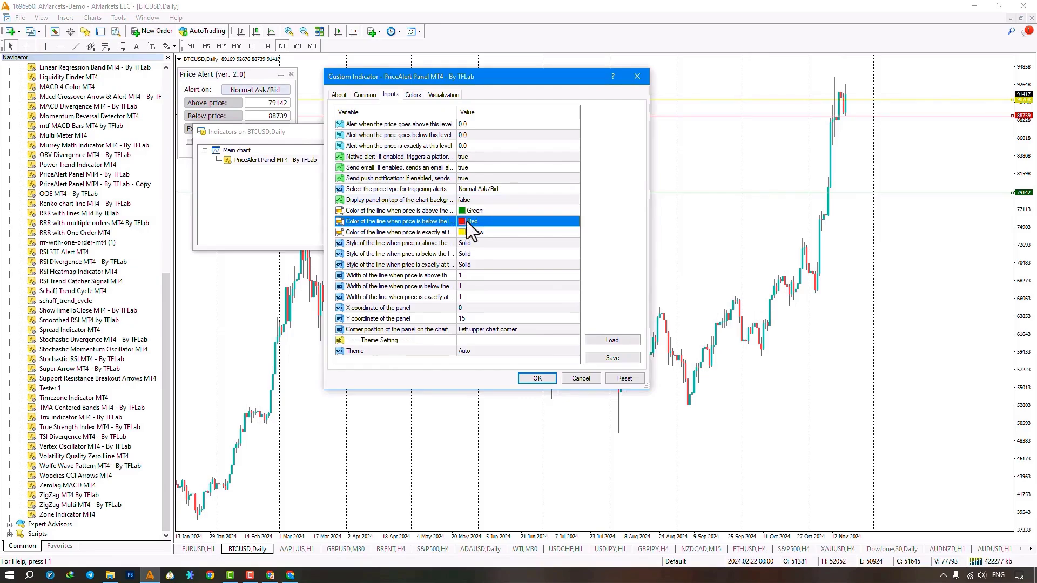
pyautogui.click(469, 233)
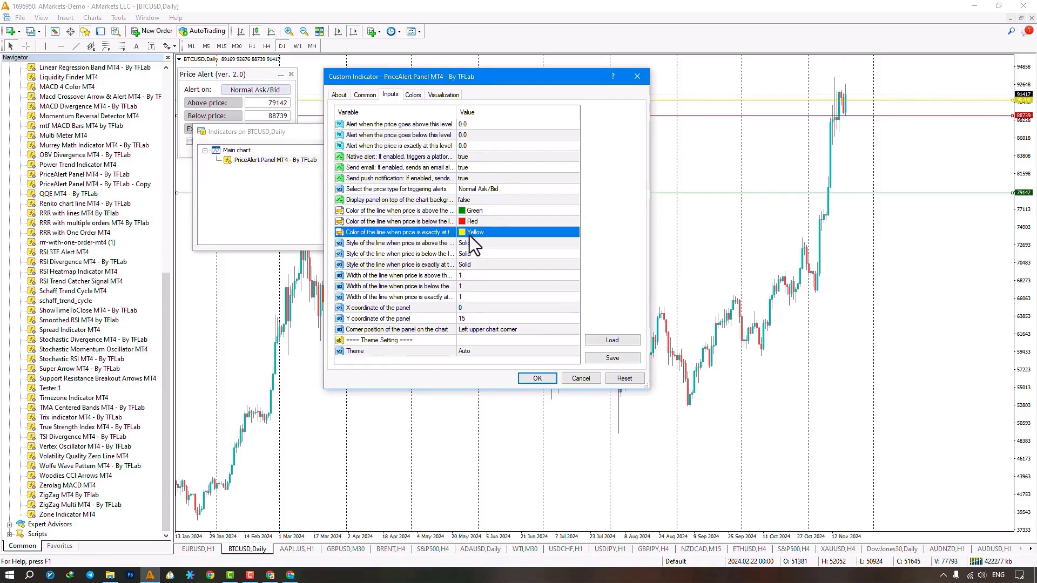
pyautogui.click(461, 231)
pyautogui.click(461, 231)
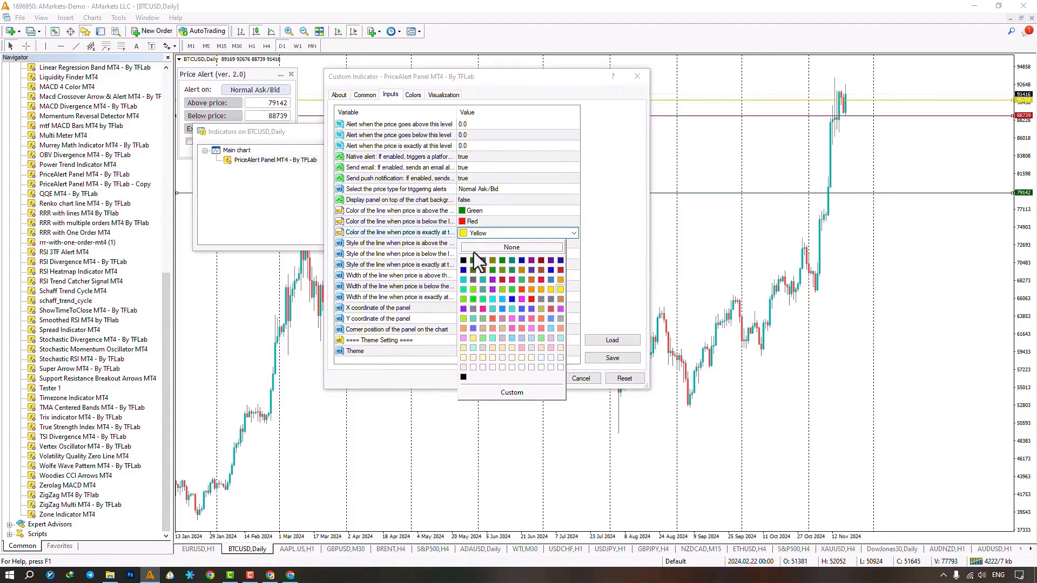
pyautogui.click(451, 261)
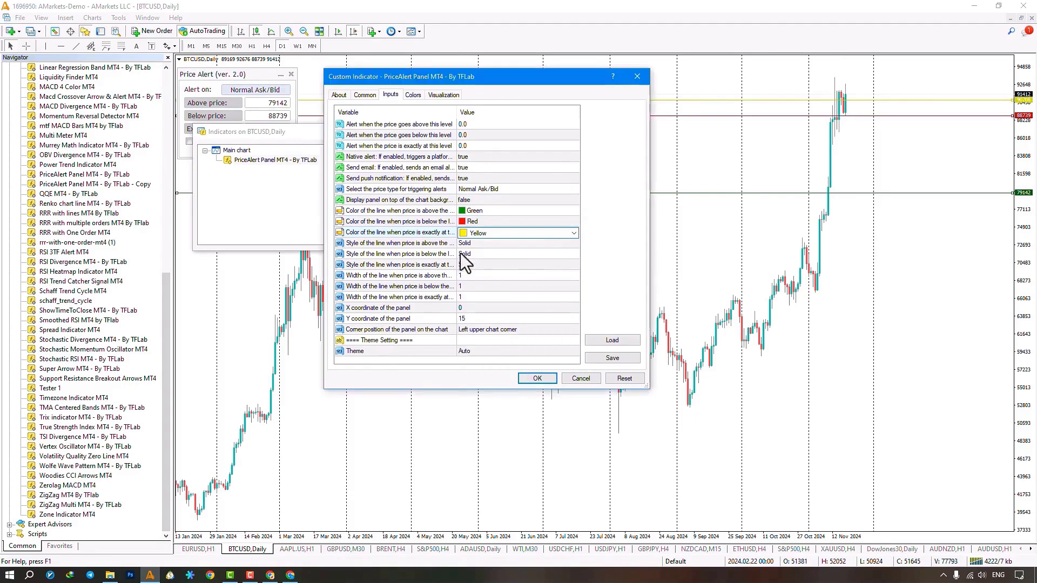
pyautogui.click(476, 244)
pyautogui.click(479, 252)
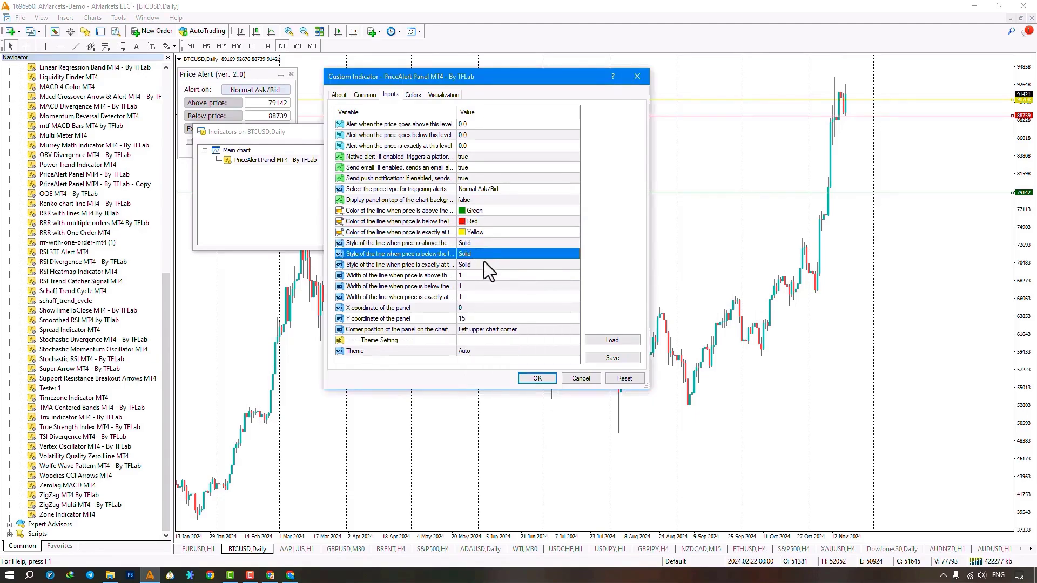
pyautogui.click(484, 262)
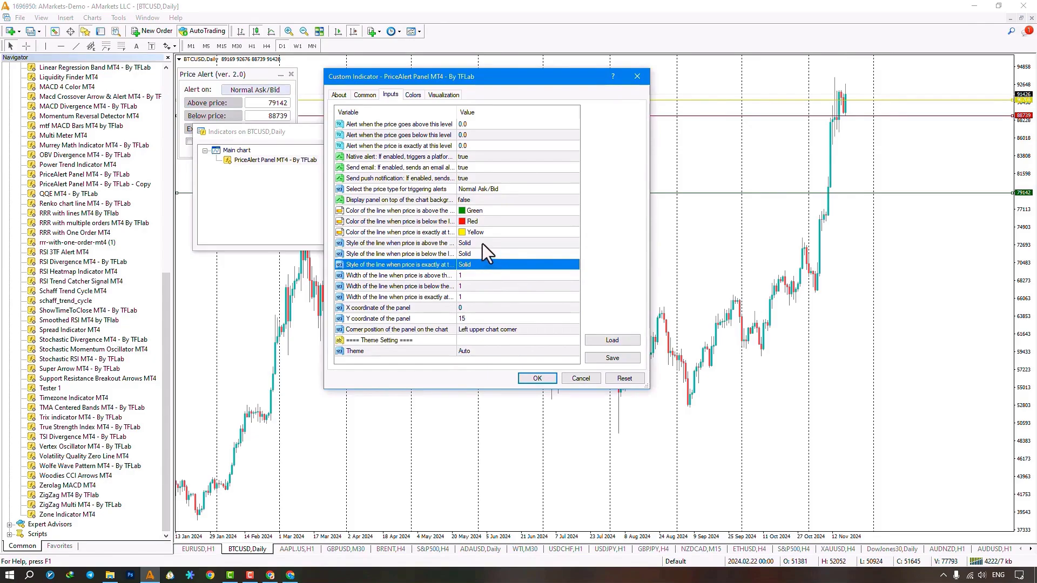
pyautogui.click(481, 244)
pyautogui.click(479, 277)
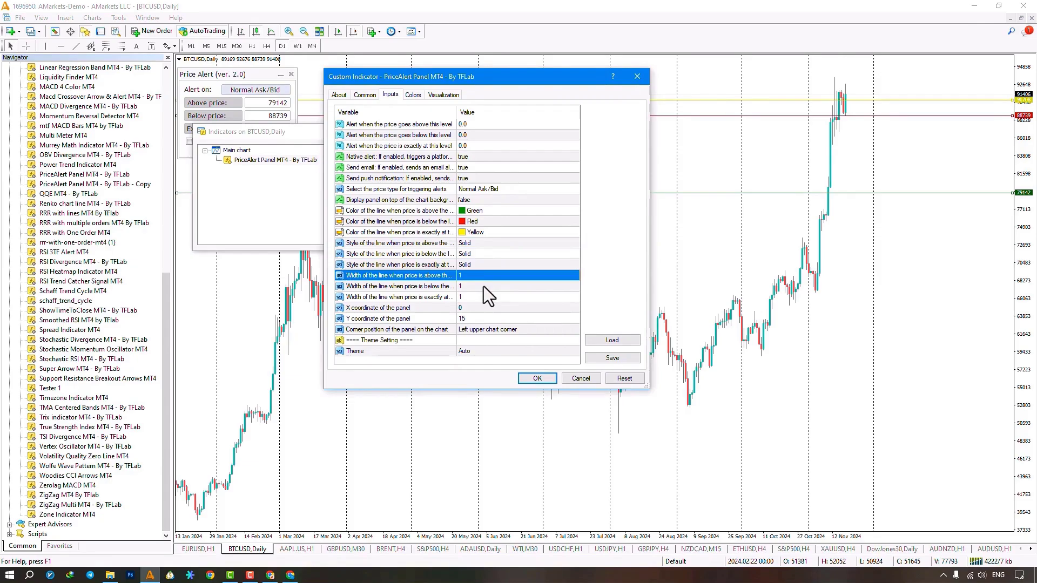
pyautogui.click(484, 286)
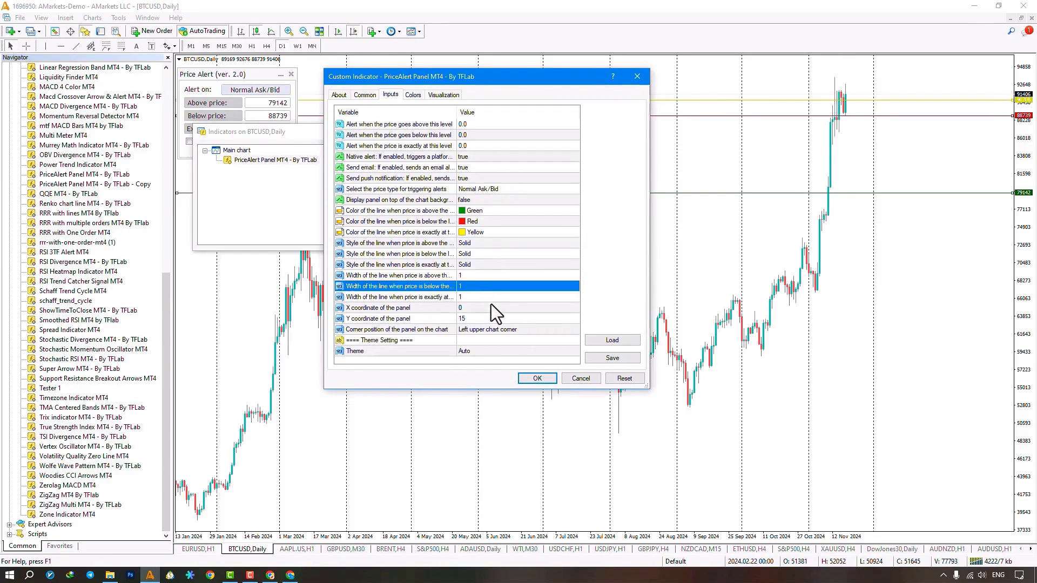
pyautogui.click(493, 309)
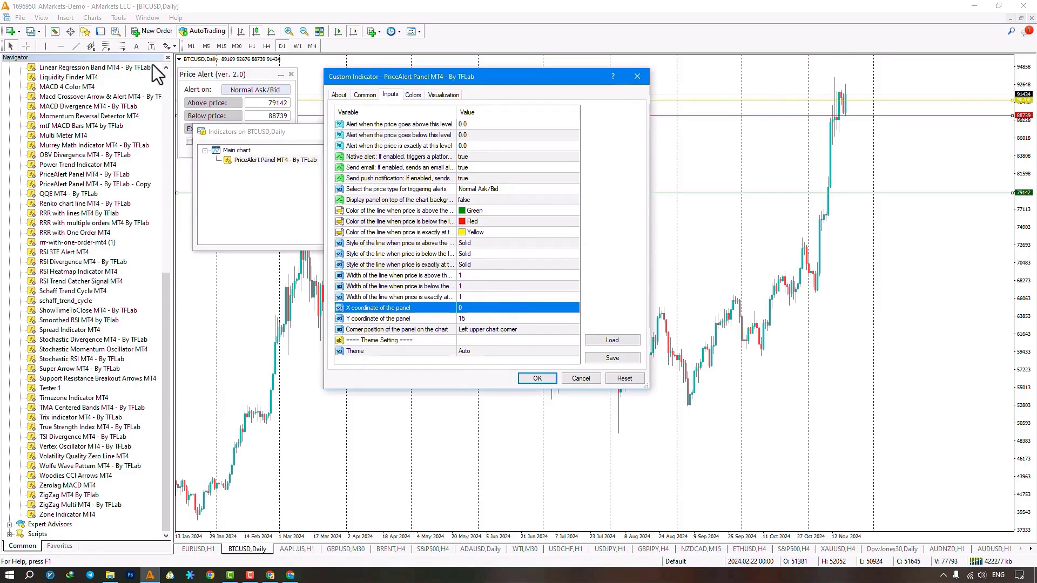
pyautogui.click(484, 317)
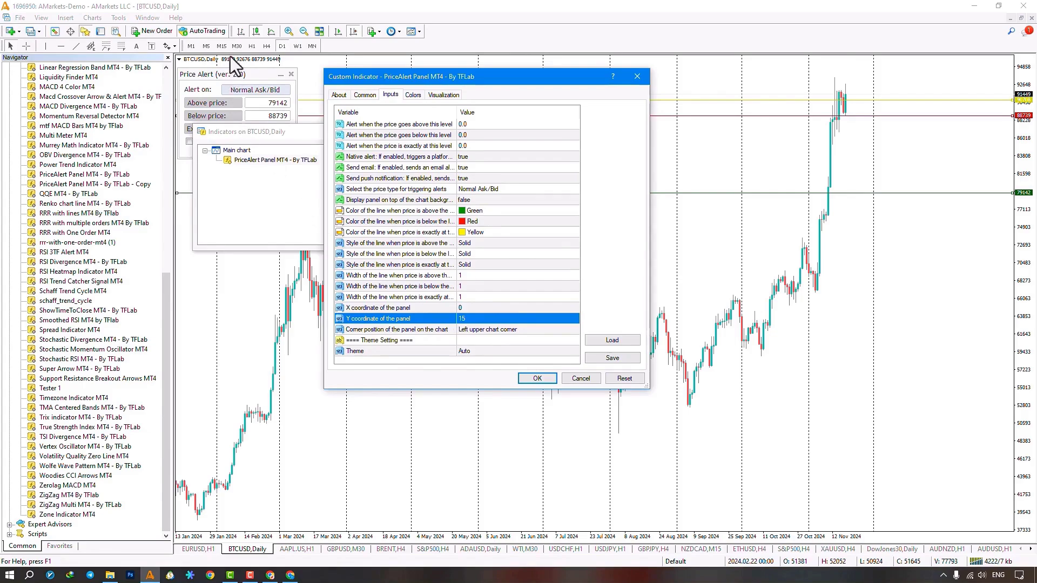
pyautogui.click(524, 329)
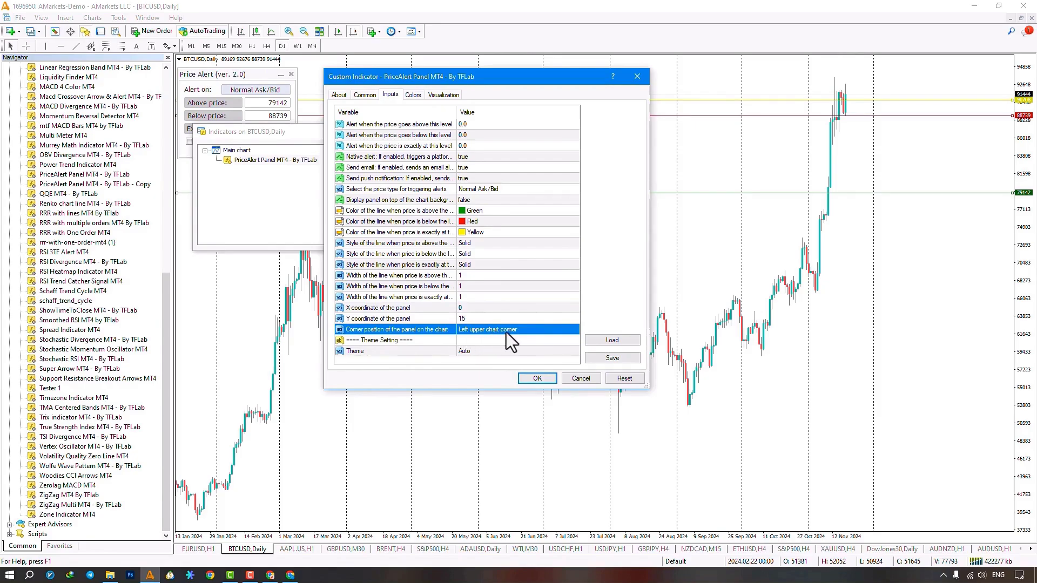
pyautogui.doubleClick(513, 331)
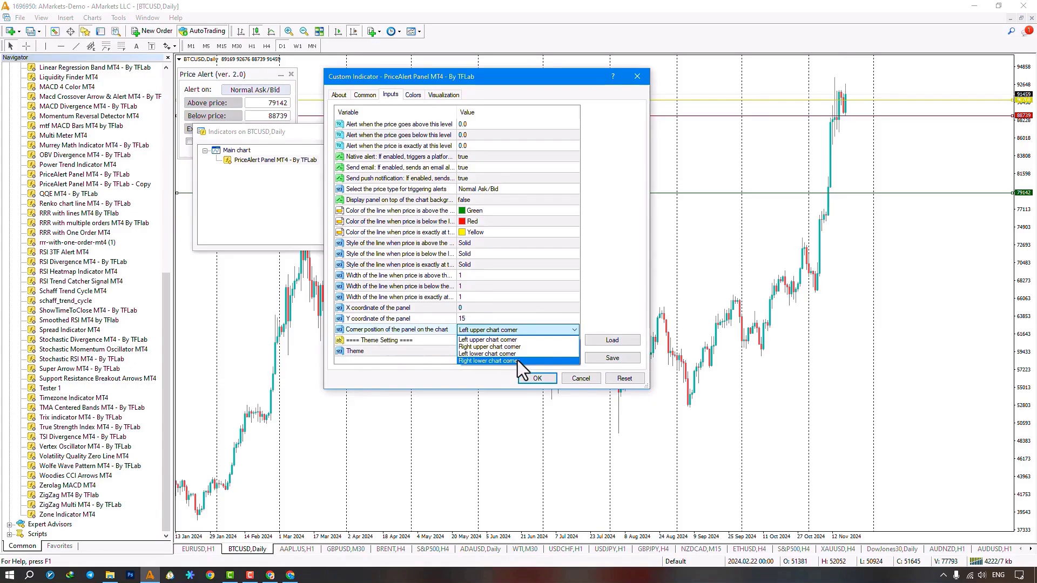
pyautogui.click(506, 375)
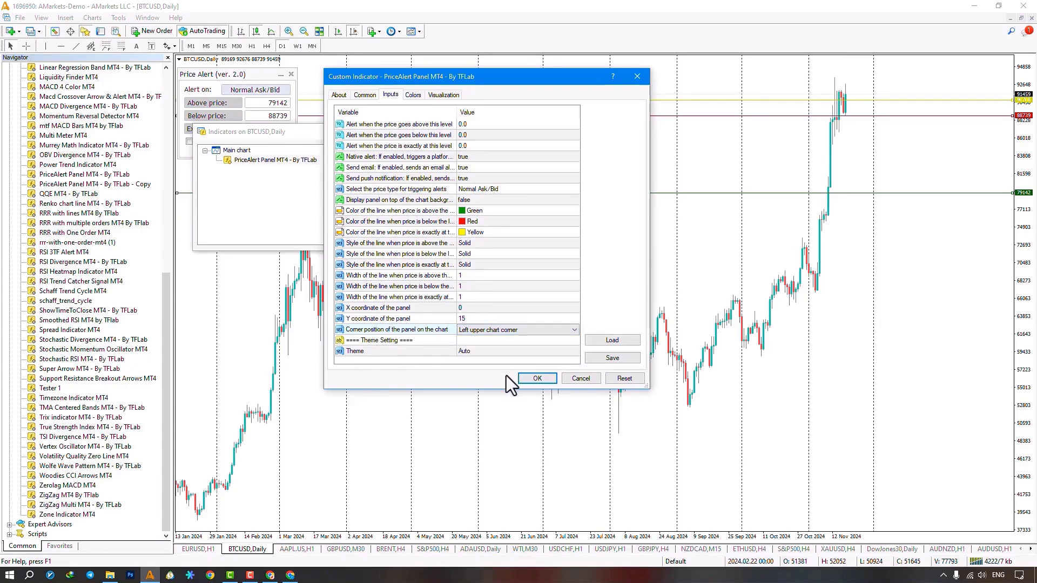
# Choose Dark from the Theme input's dropdown in place of Auto
pyautogui.click(482, 353)
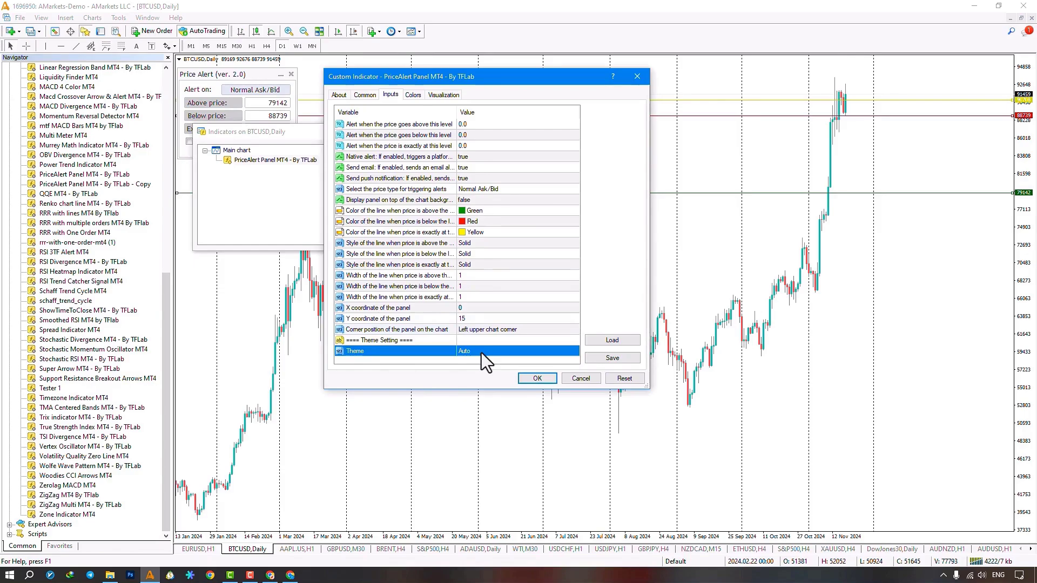
pyautogui.click(481, 353)
pyautogui.click(481, 352)
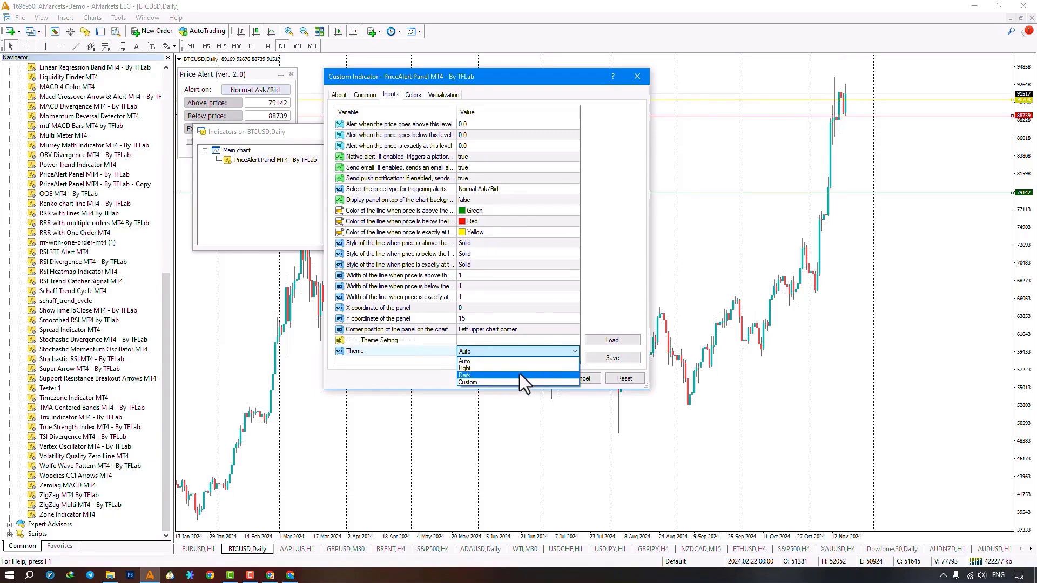
pyautogui.click(474, 376)
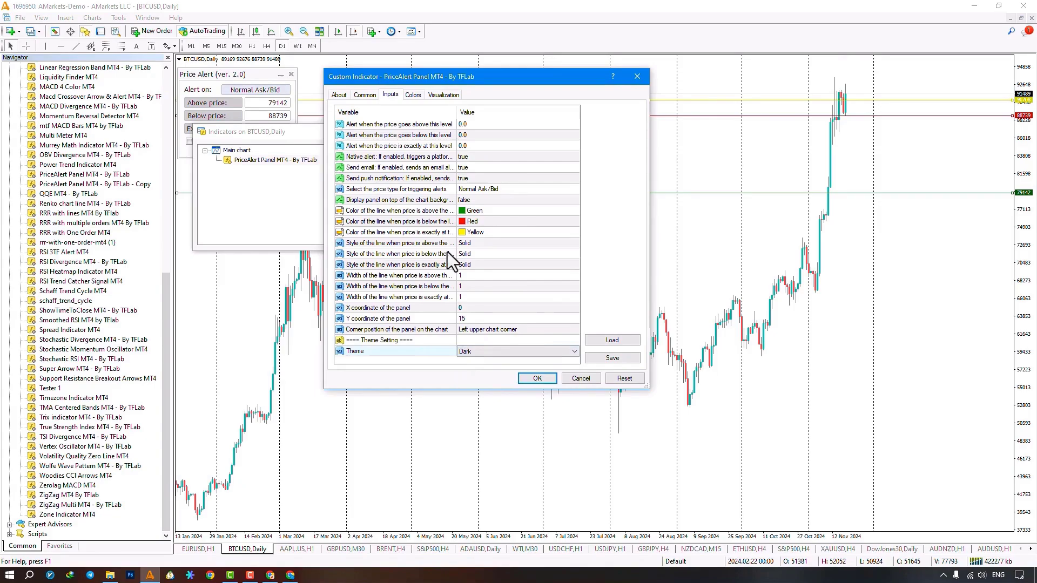
# Apply the settings, close the Indicators list, dismiss the alert, and drag the panel mid-chart
pyautogui.click(534, 379)
pyautogui.click(375, 239)
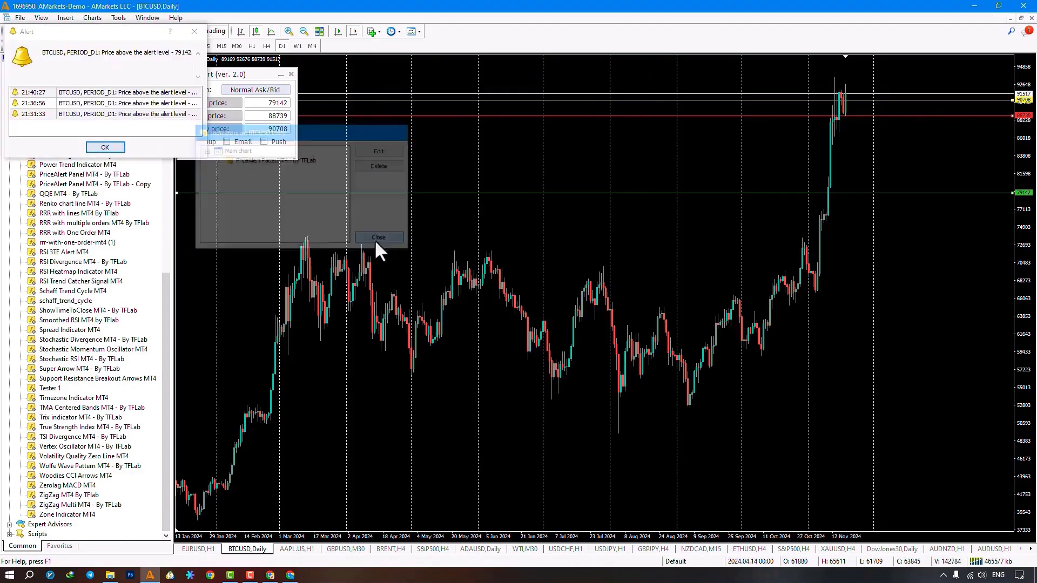
pyautogui.click(113, 149)
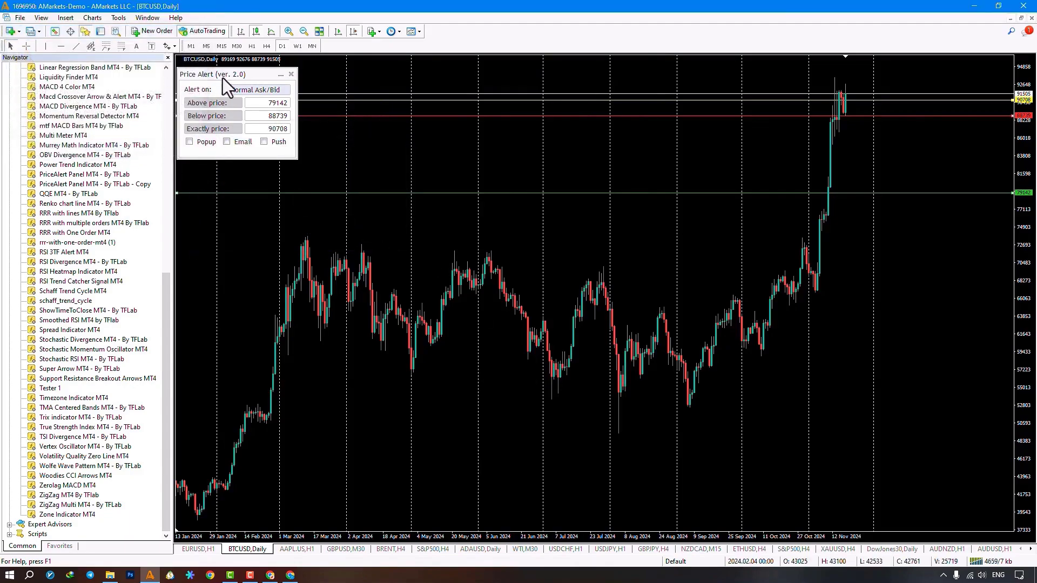
pyautogui.moveTo(222, 78); pyautogui.dragTo(294, 275)
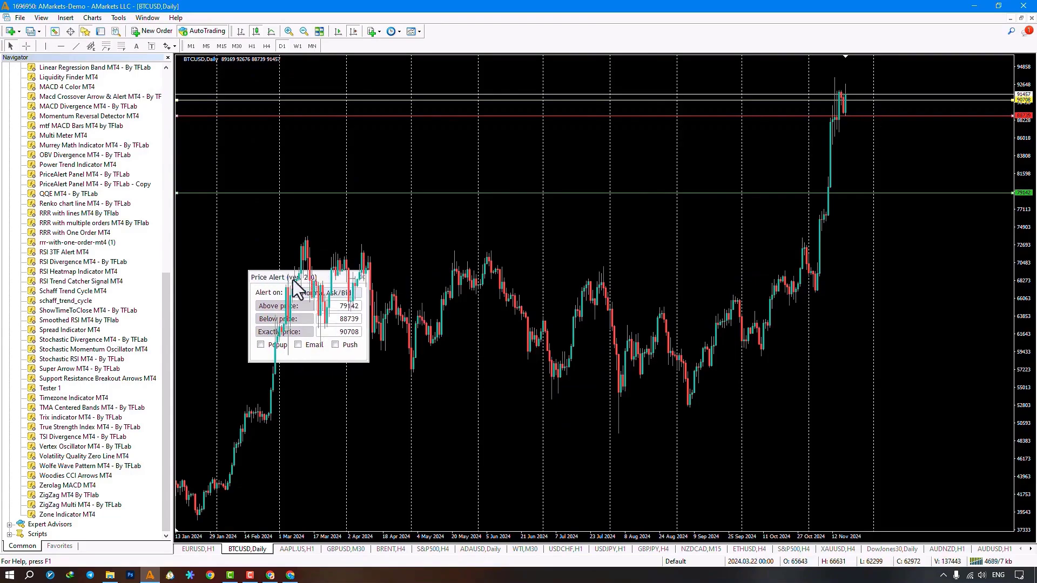
# Nudge the panel up and left, then reopen PriceAlert Panel's inputs from the Indicators List
pyautogui.moveTo(293, 280); pyautogui.dragTo(262, 242)
pyautogui.rightClick(389, 221)
pyautogui.click(419, 279)
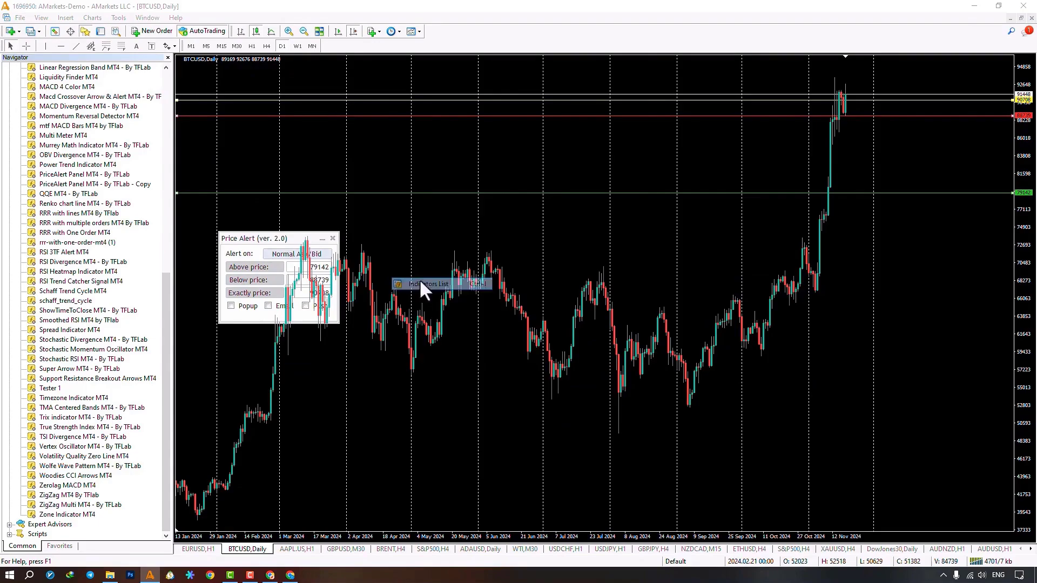
pyautogui.doubleClick(301, 163)
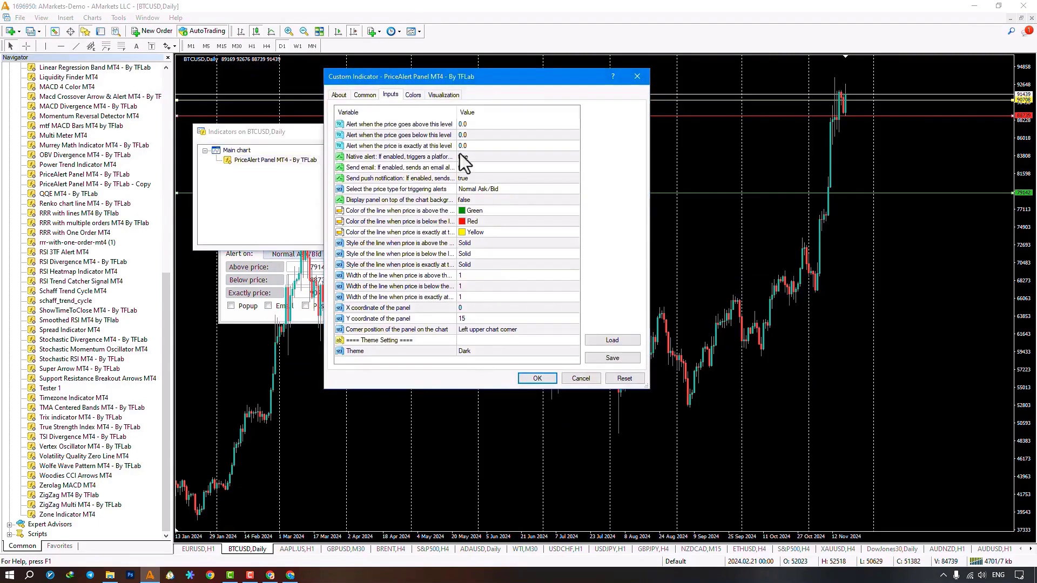
# Set 'Display panel on top of the chart background' to true and apply it
pyautogui.click(468, 199)
pyautogui.click(471, 201)
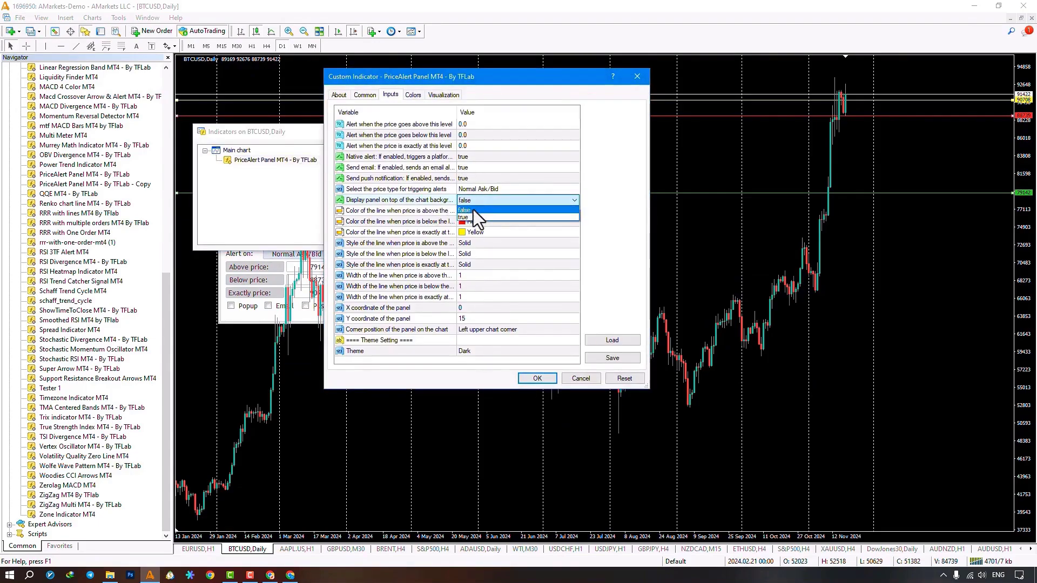
pyautogui.click(473, 212)
pyautogui.click(537, 379)
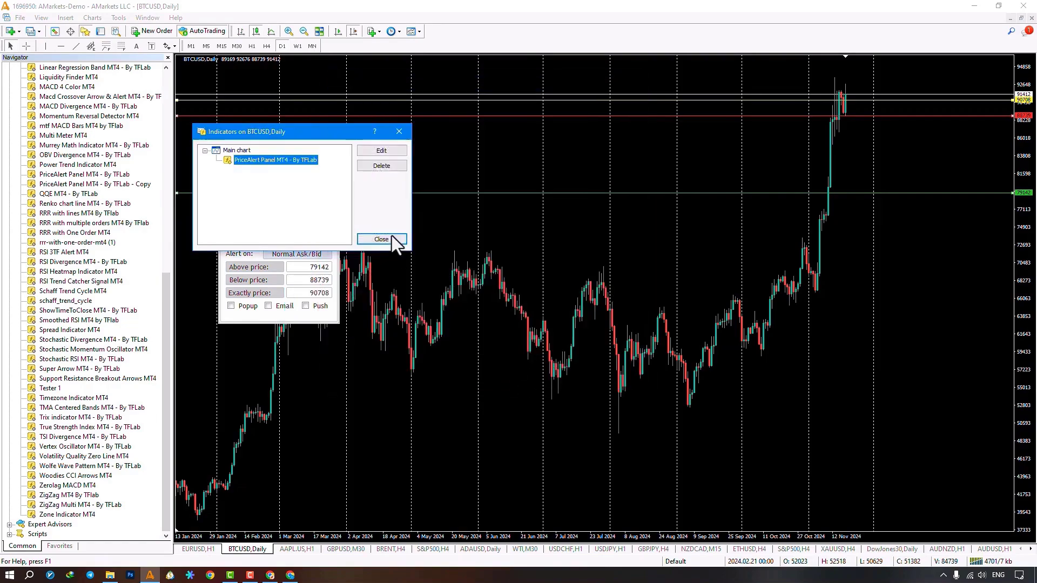
pyautogui.click(381, 240)
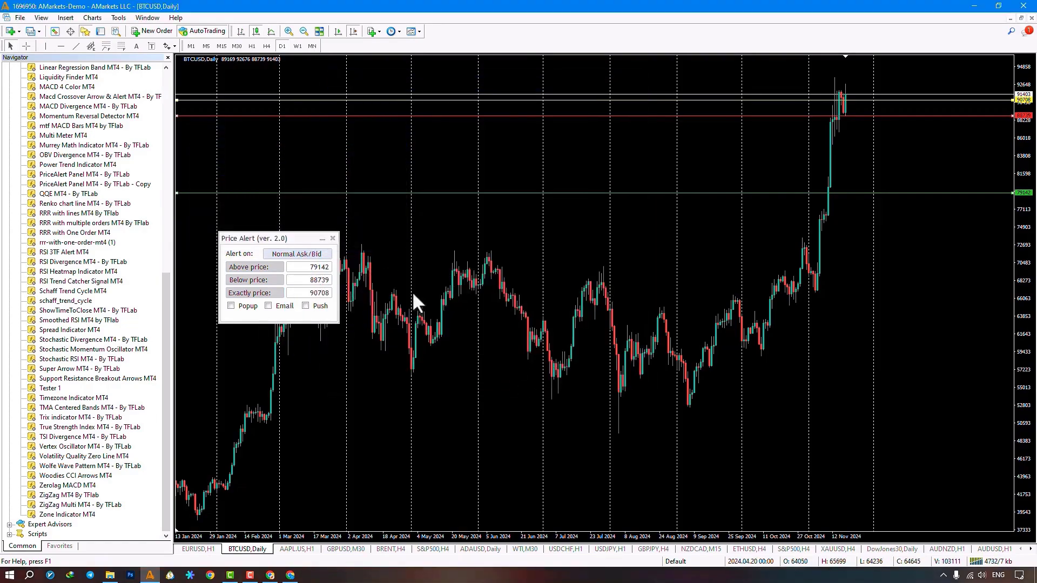